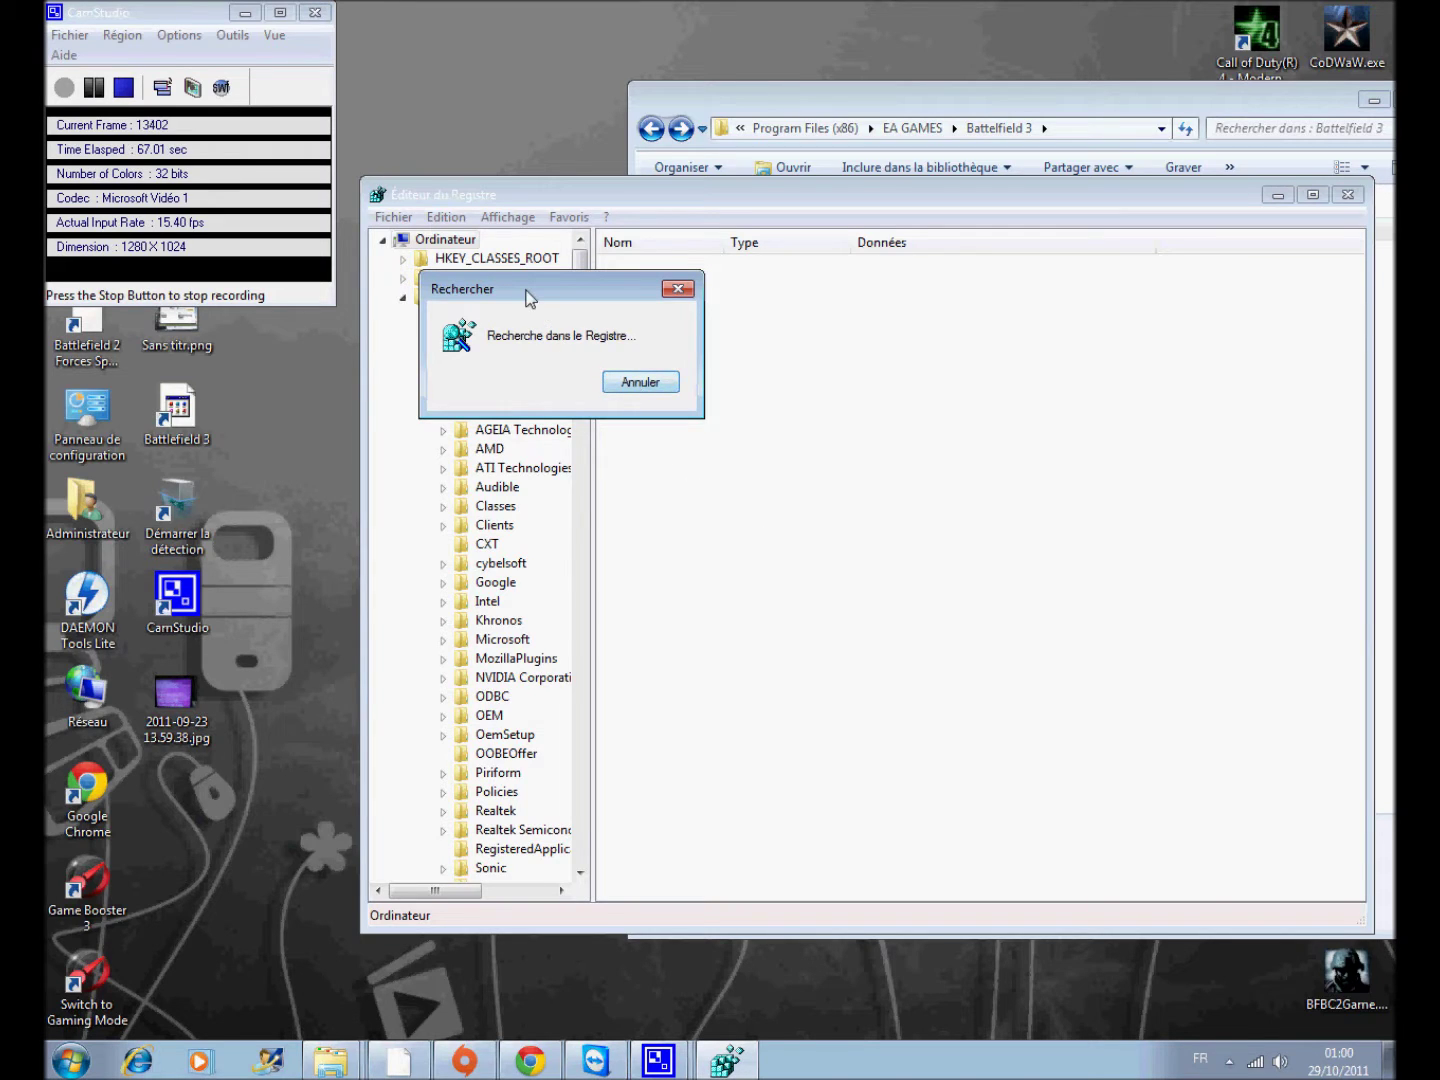
Continue the registry search past the Battlefield 3 and bf3 matches in the HKEY_CLASSES_ROOT MuiCache key.
left_click_drag(528, 298, 533, 293)
left_click_drag(788, 73, 800, 64)
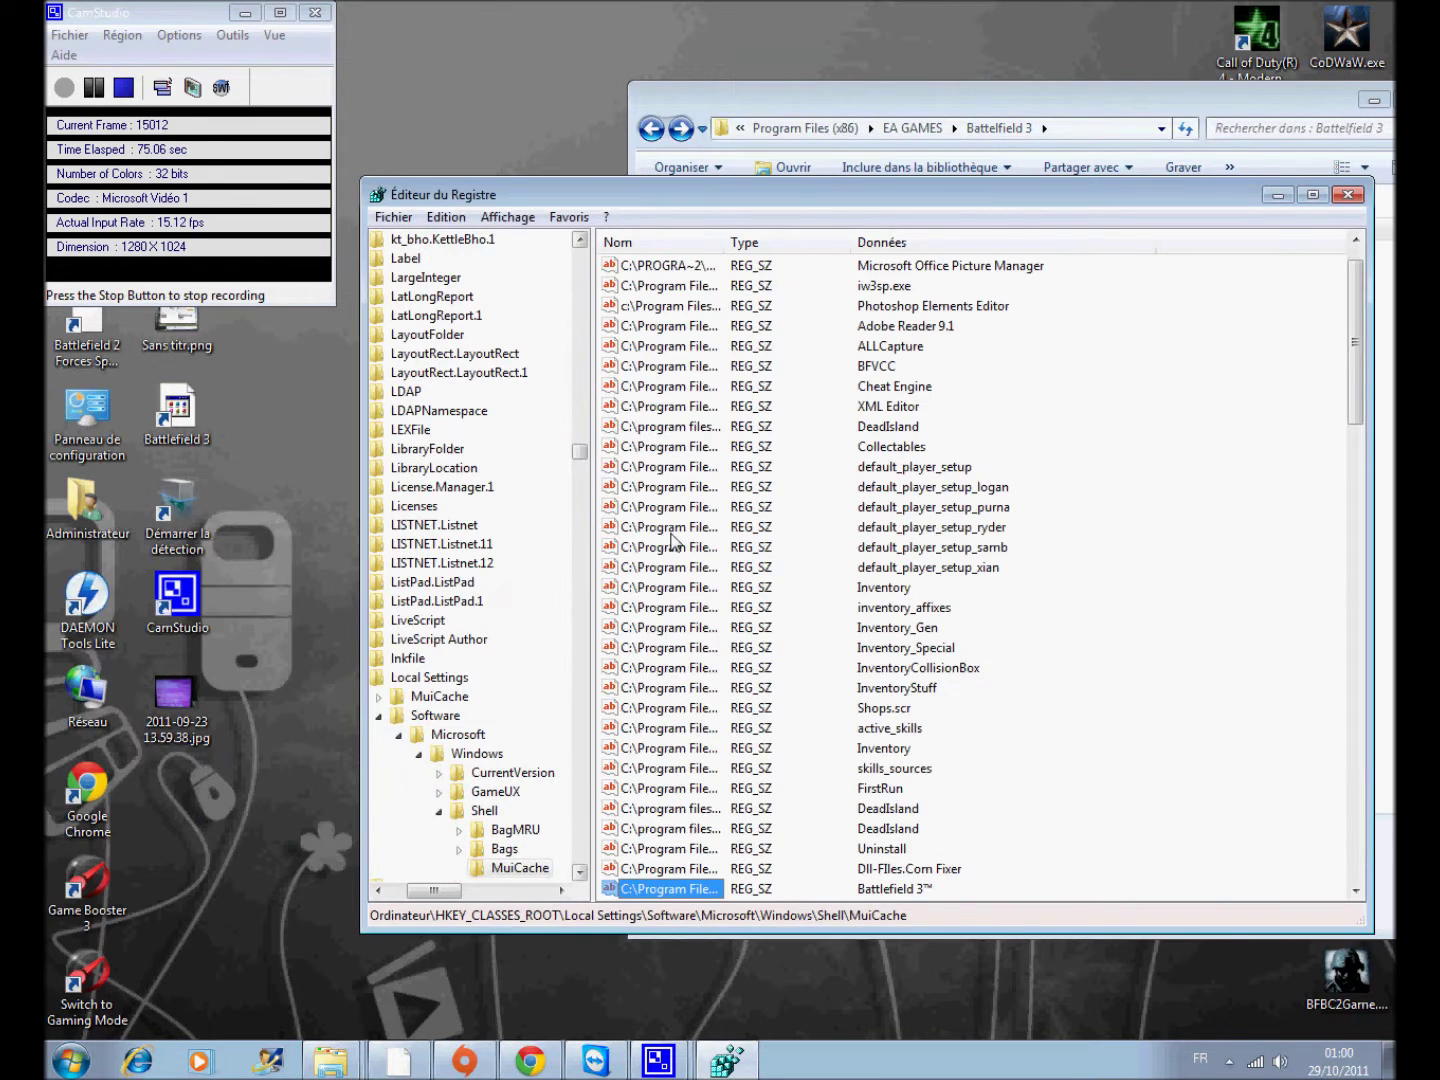
left_click(432, 214)
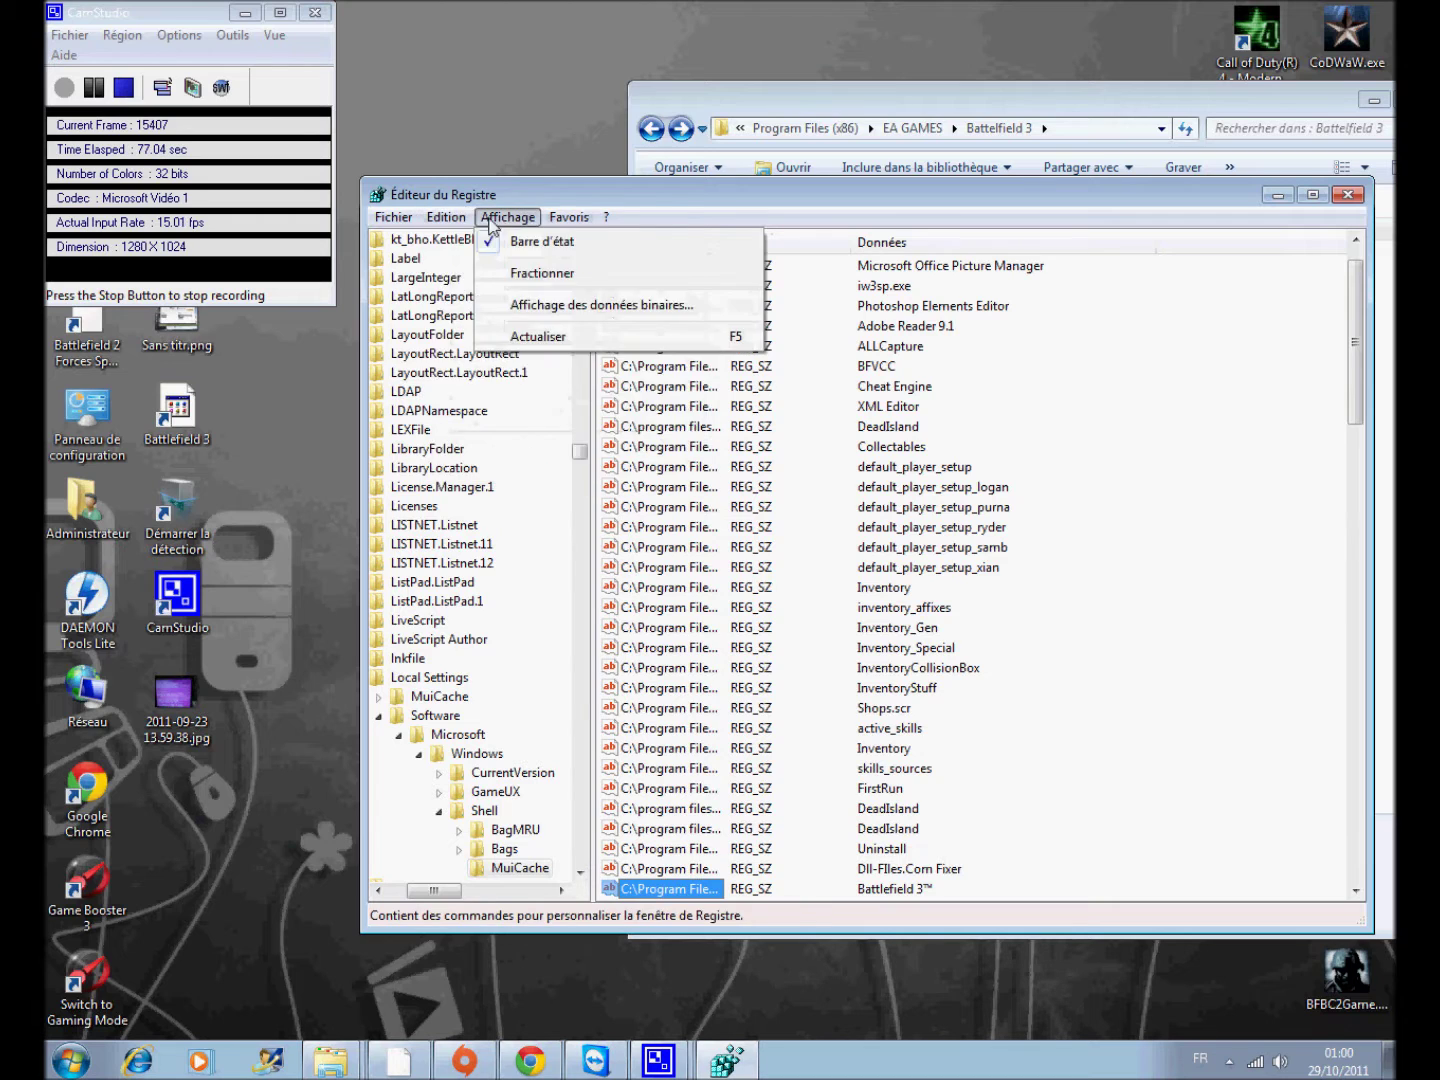
left_click(520, 468)
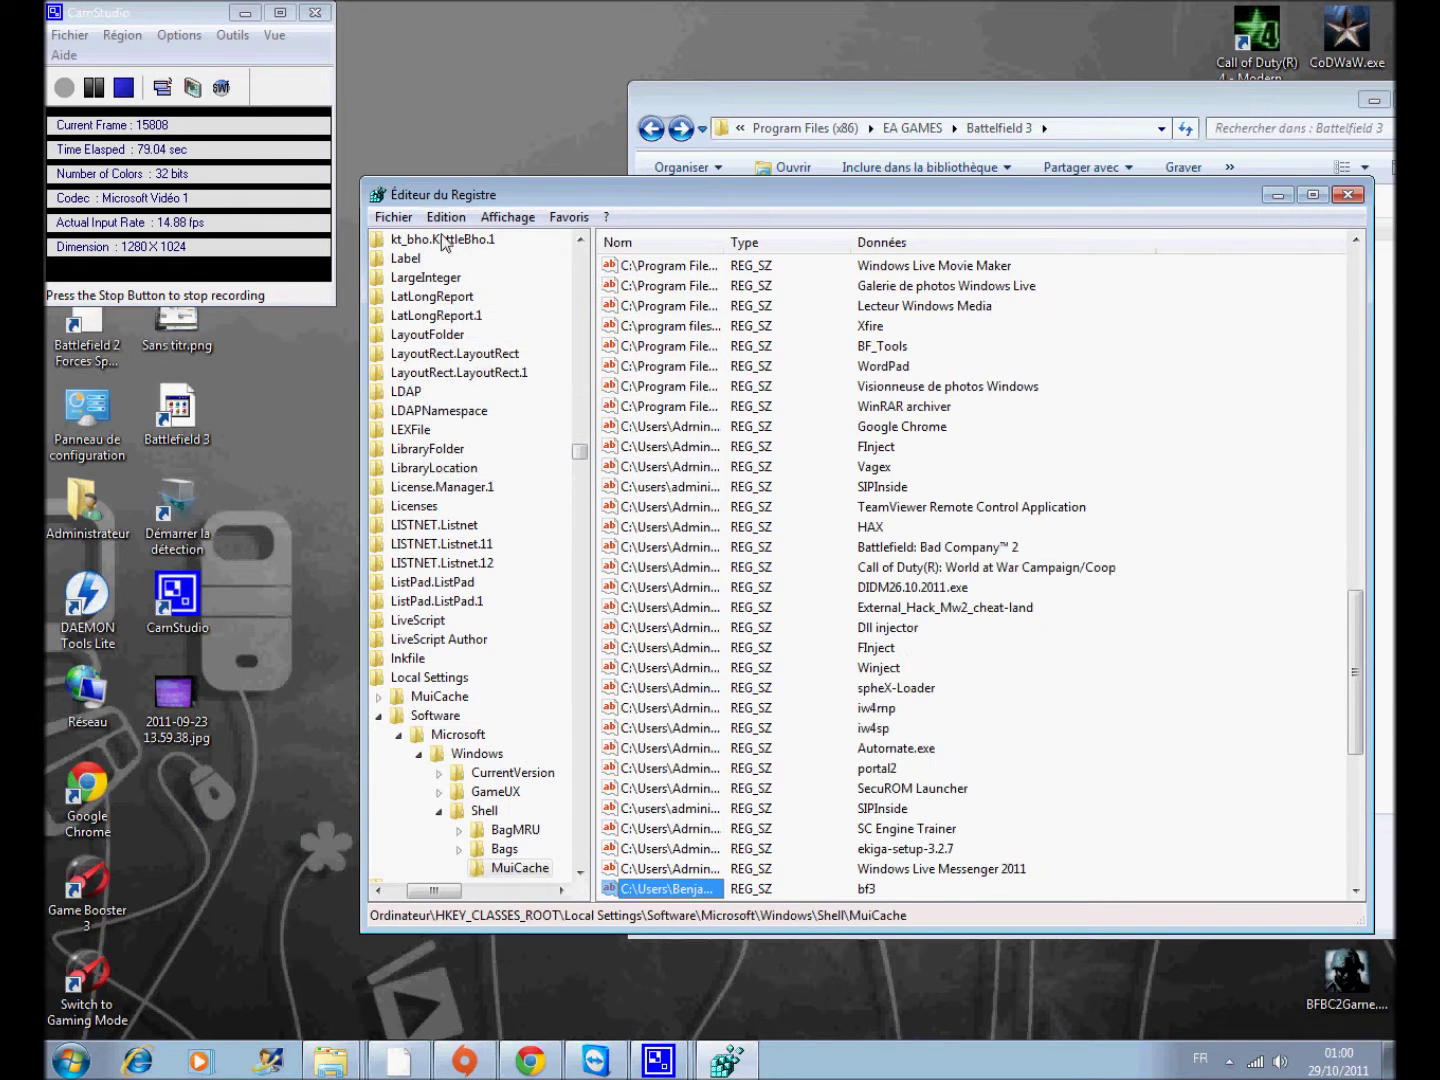
left_click(446, 218)
left_click(519, 469)
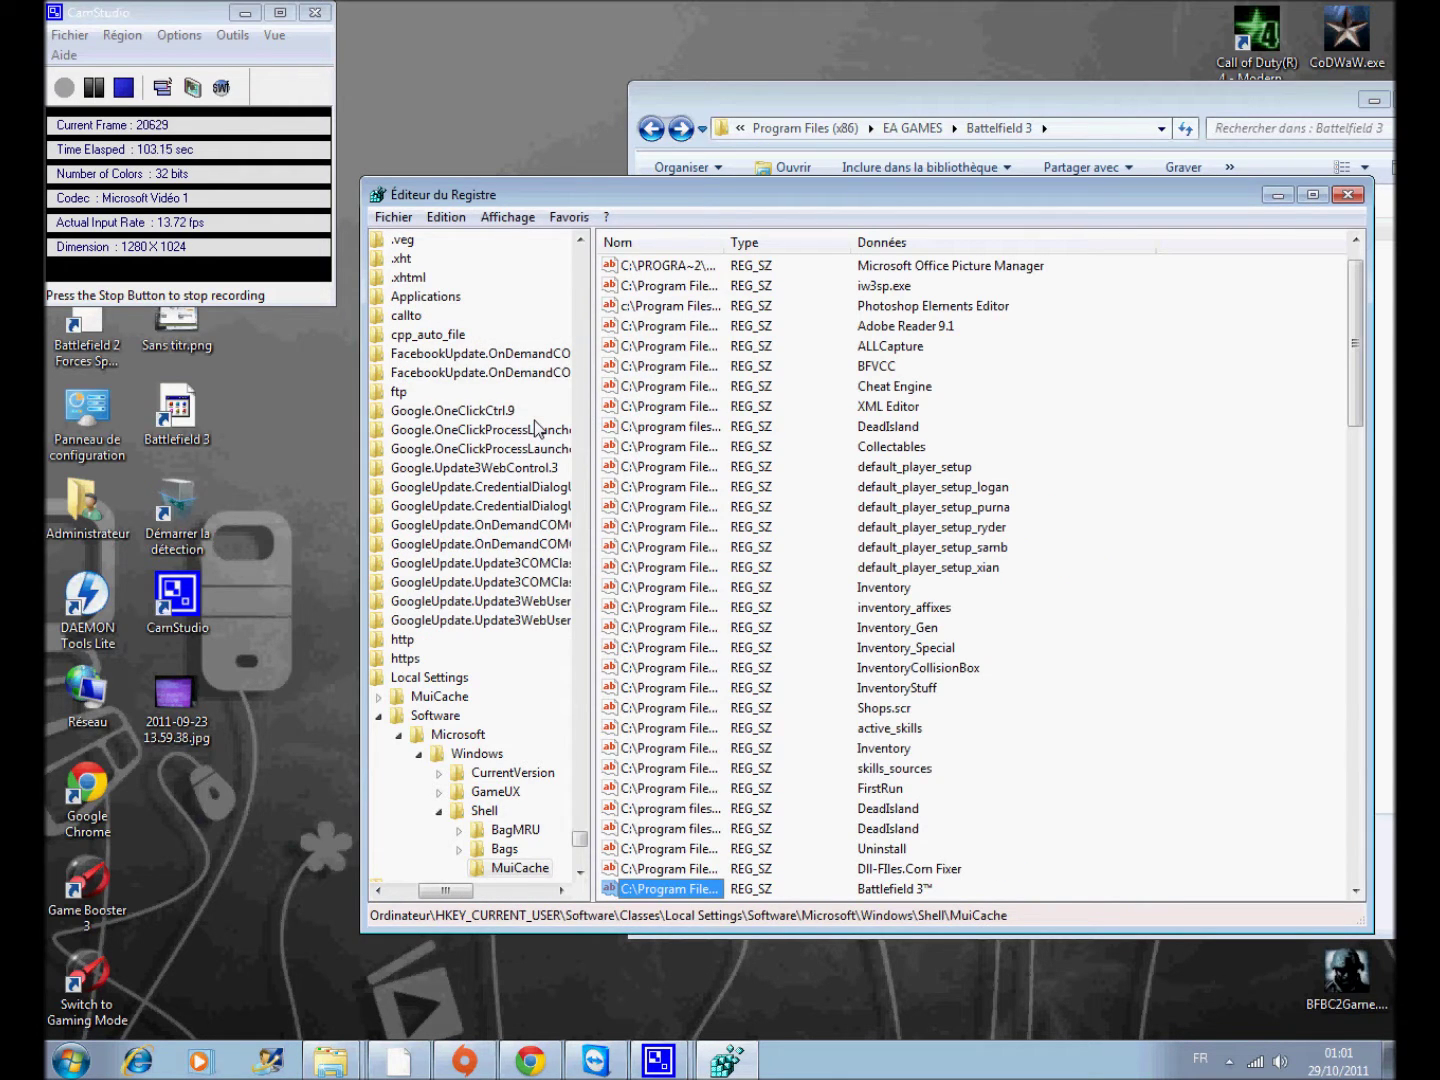
Check the MuiCache match under HKEY_CURRENT_USER and continue the registry search beyond that key's entries.
scroll(714, 582, "down", 3)
scroll(714, 581, "down", 4)
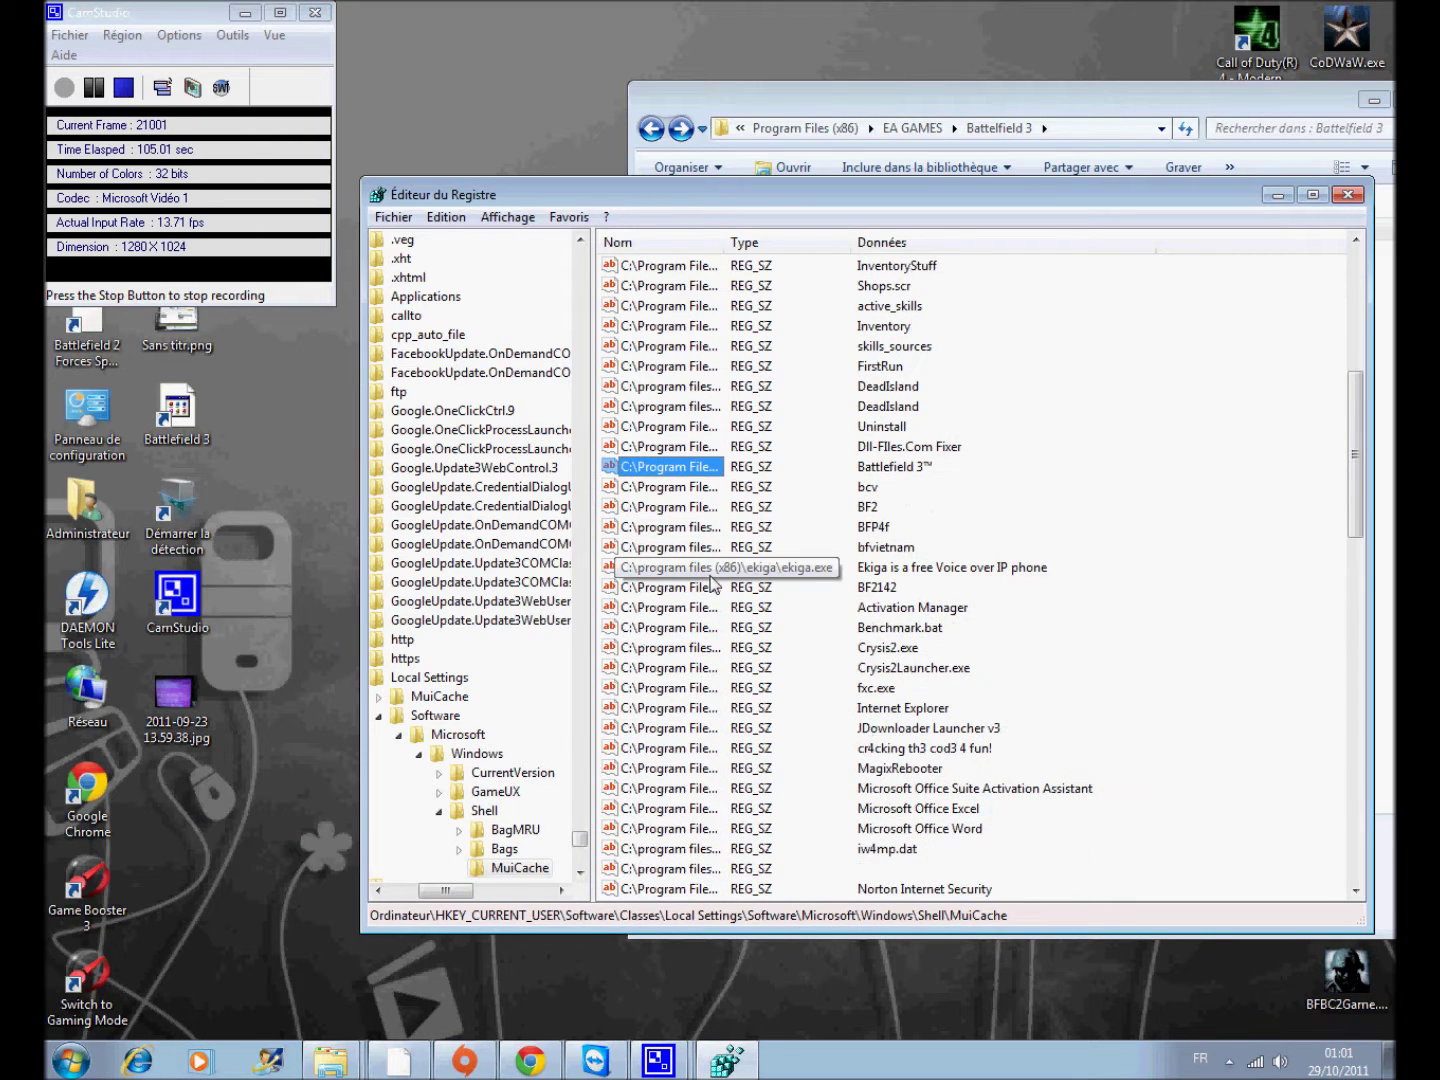
left_click(446, 217)
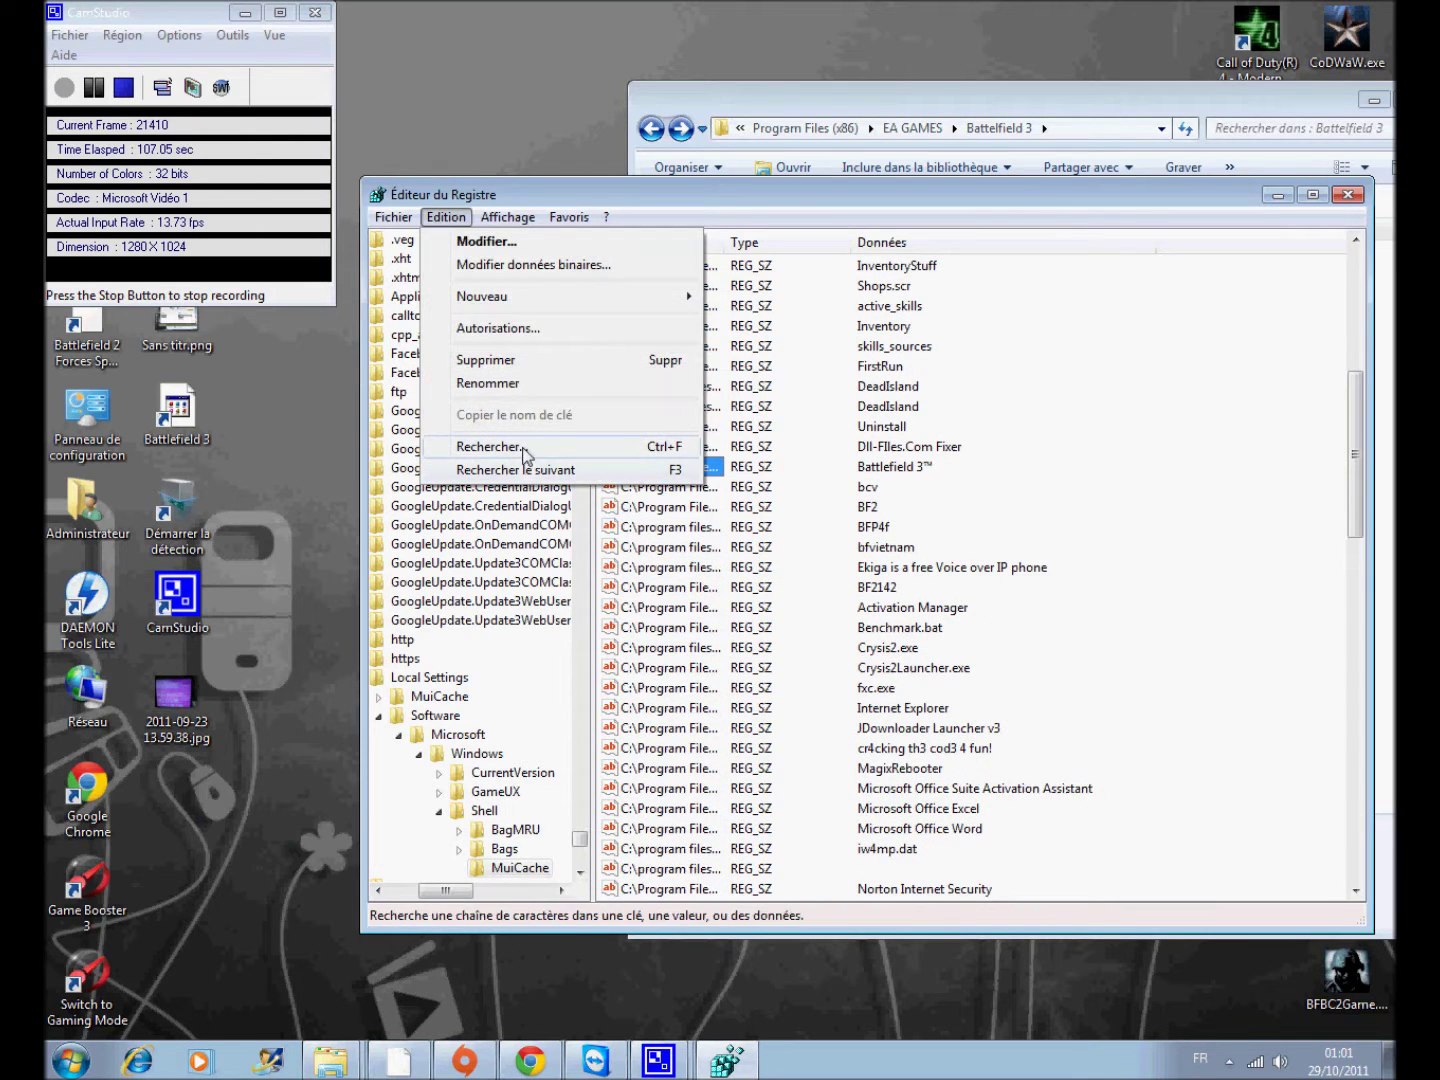
left_click(527, 472)
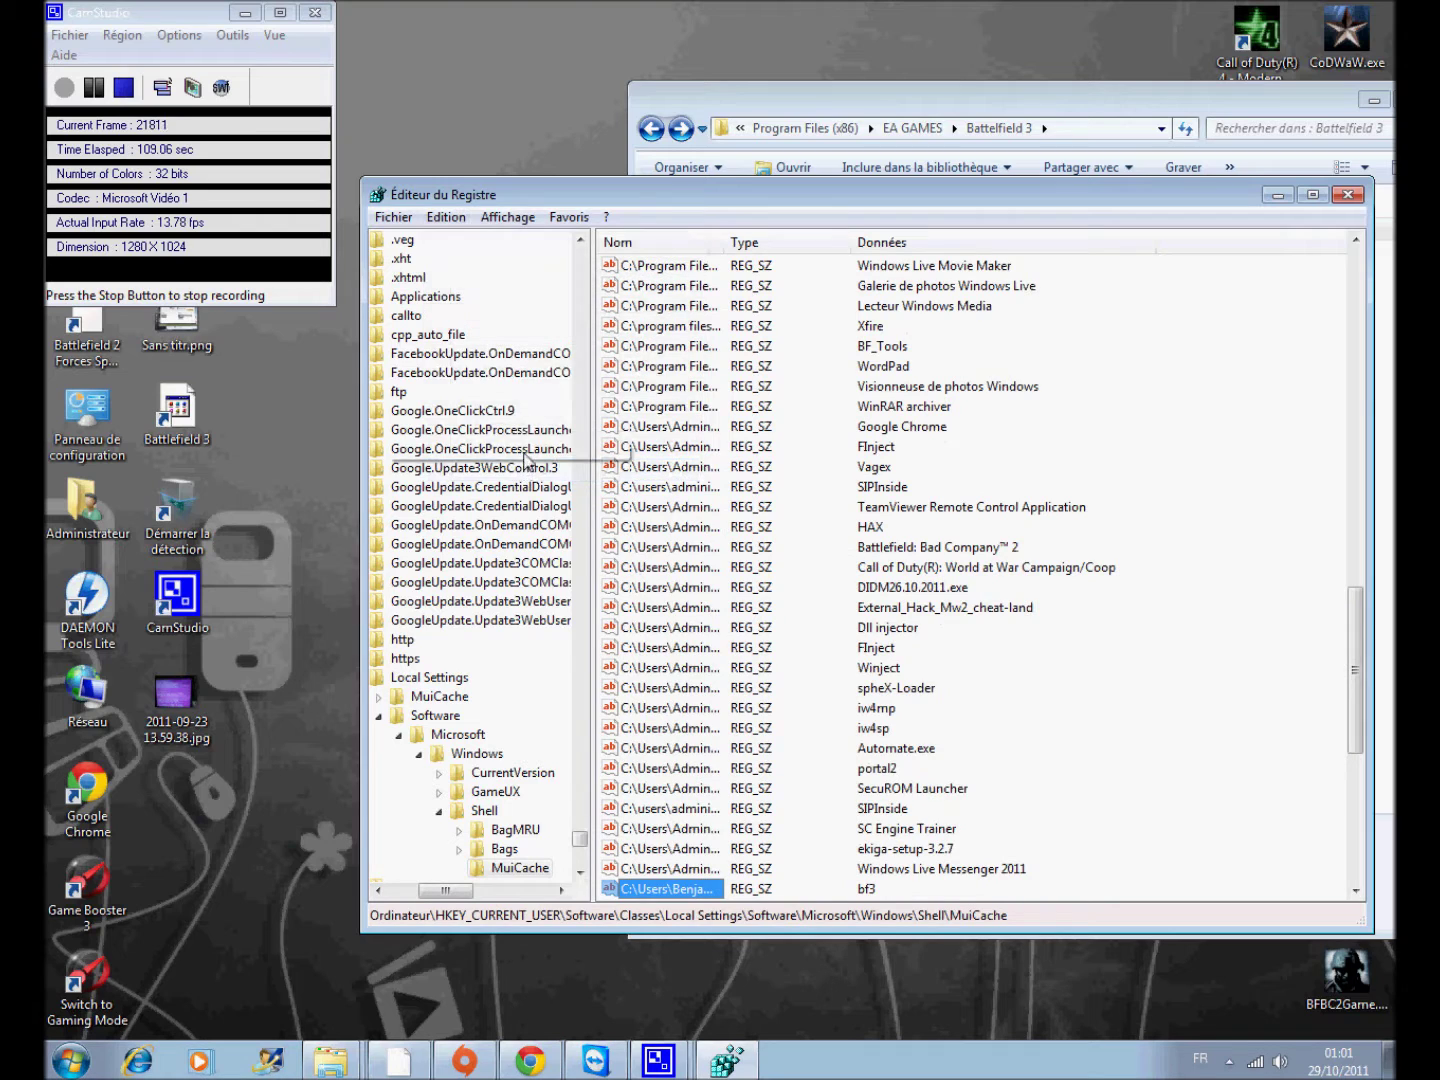
left_click(445, 217)
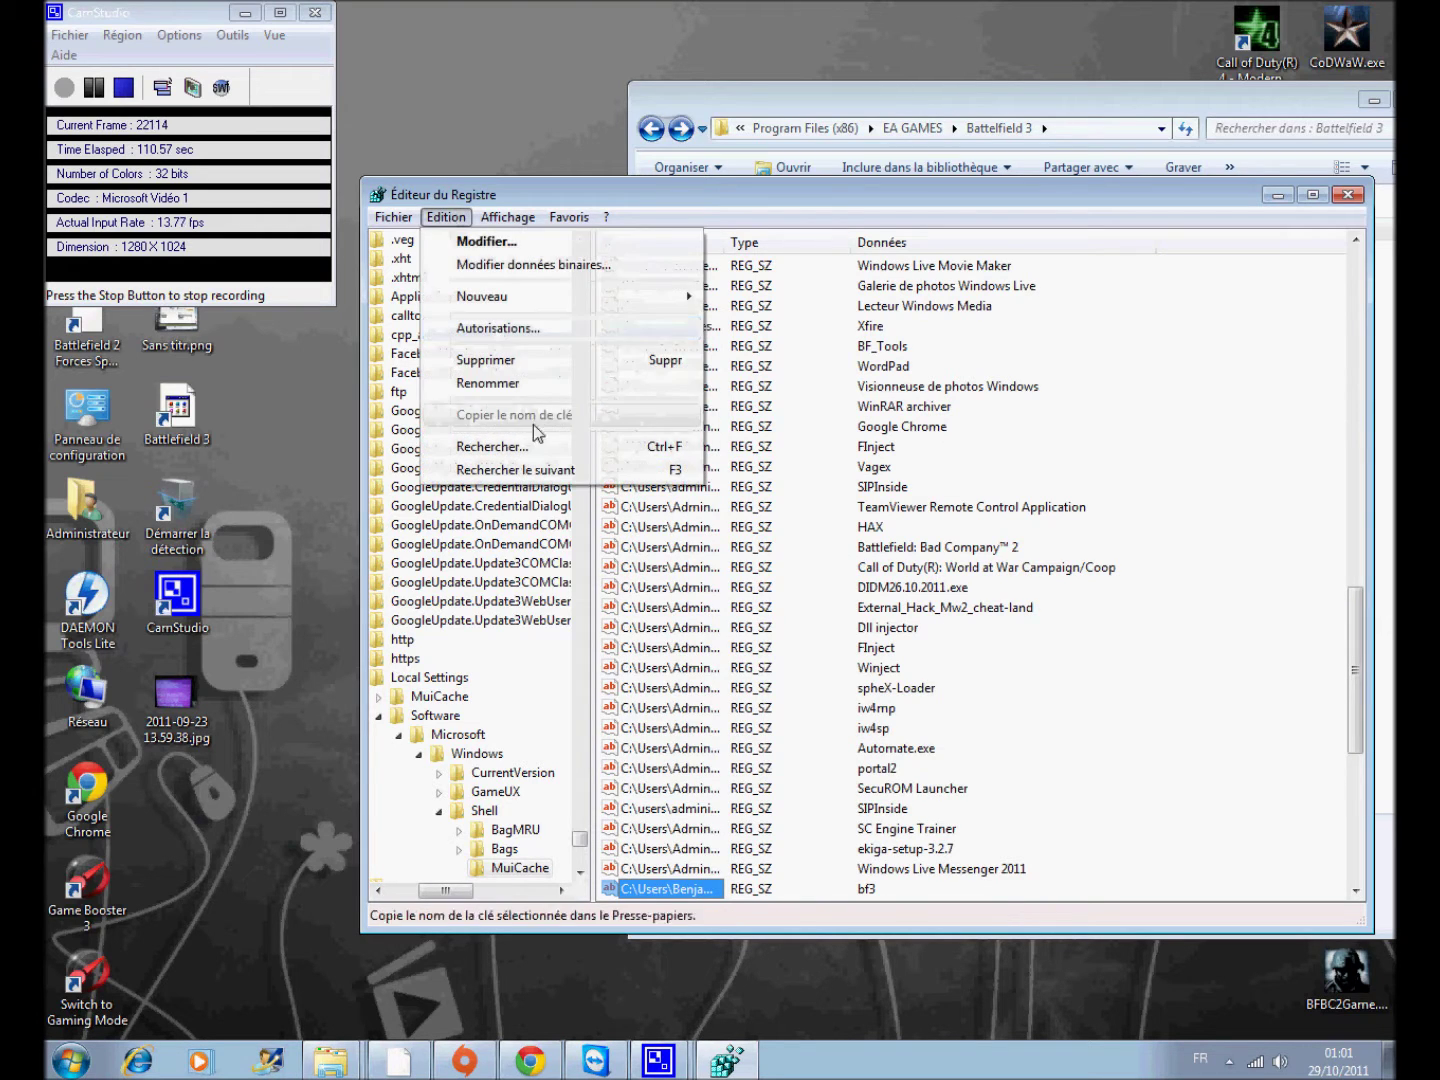
left_click(576, 472)
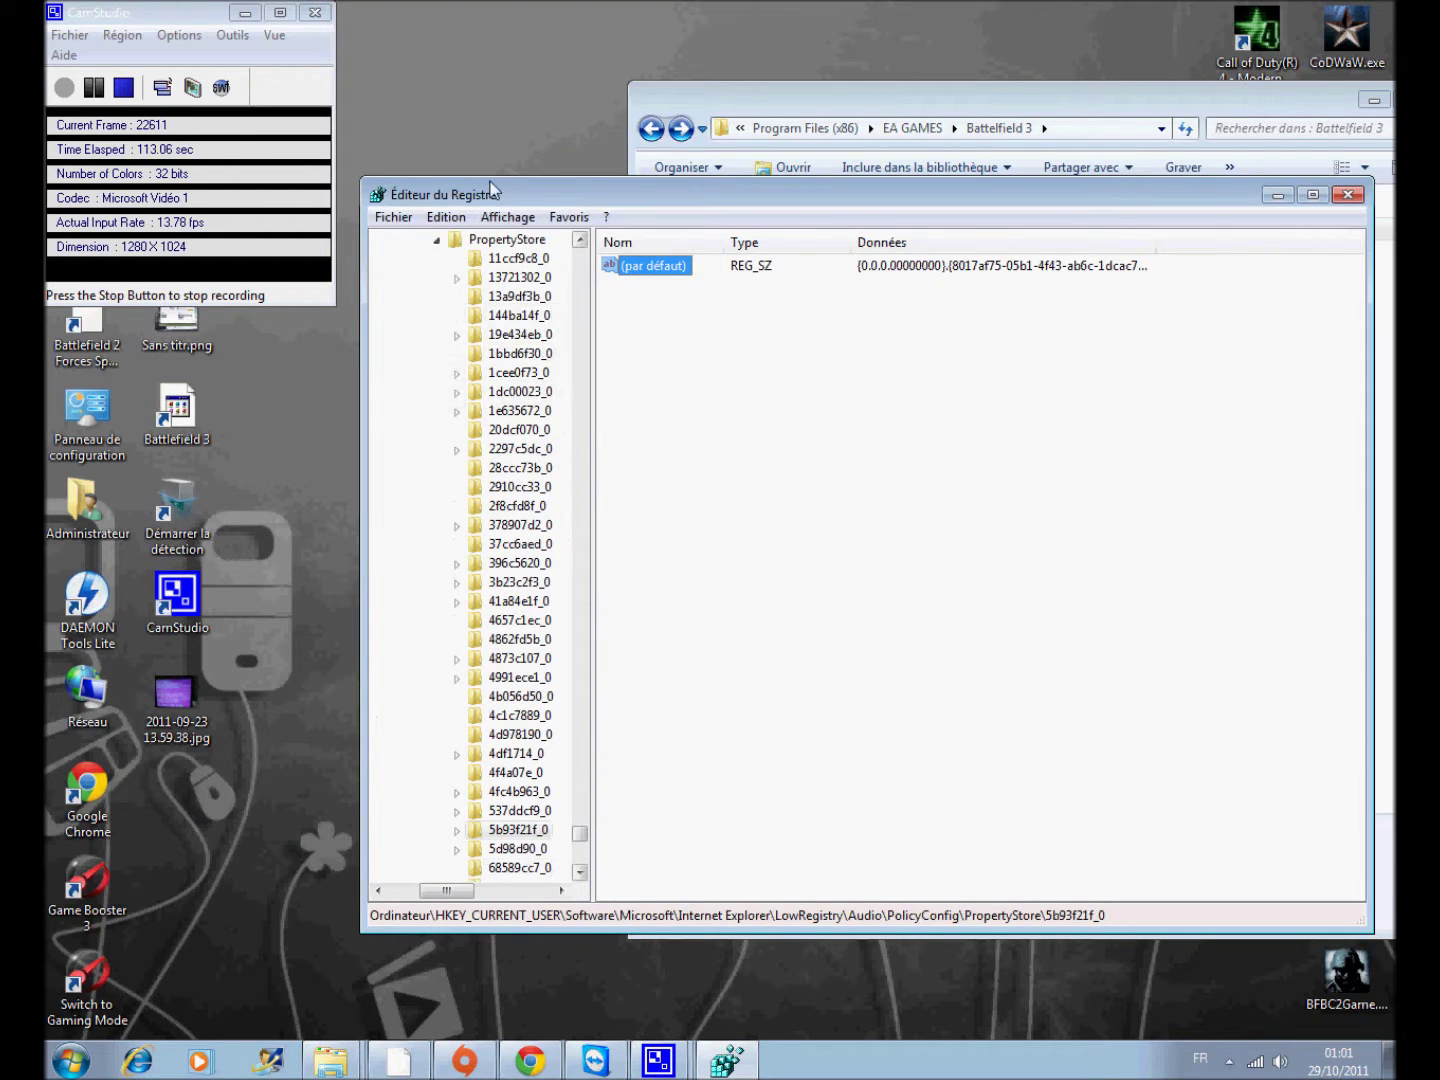
Keep finding the next registry match until reaching the Battlefield 3 key under HKEY_LOCAL_MACHINE\SOFTWARE\Wow6432Node\EA GAMES.
left_click(451, 220)
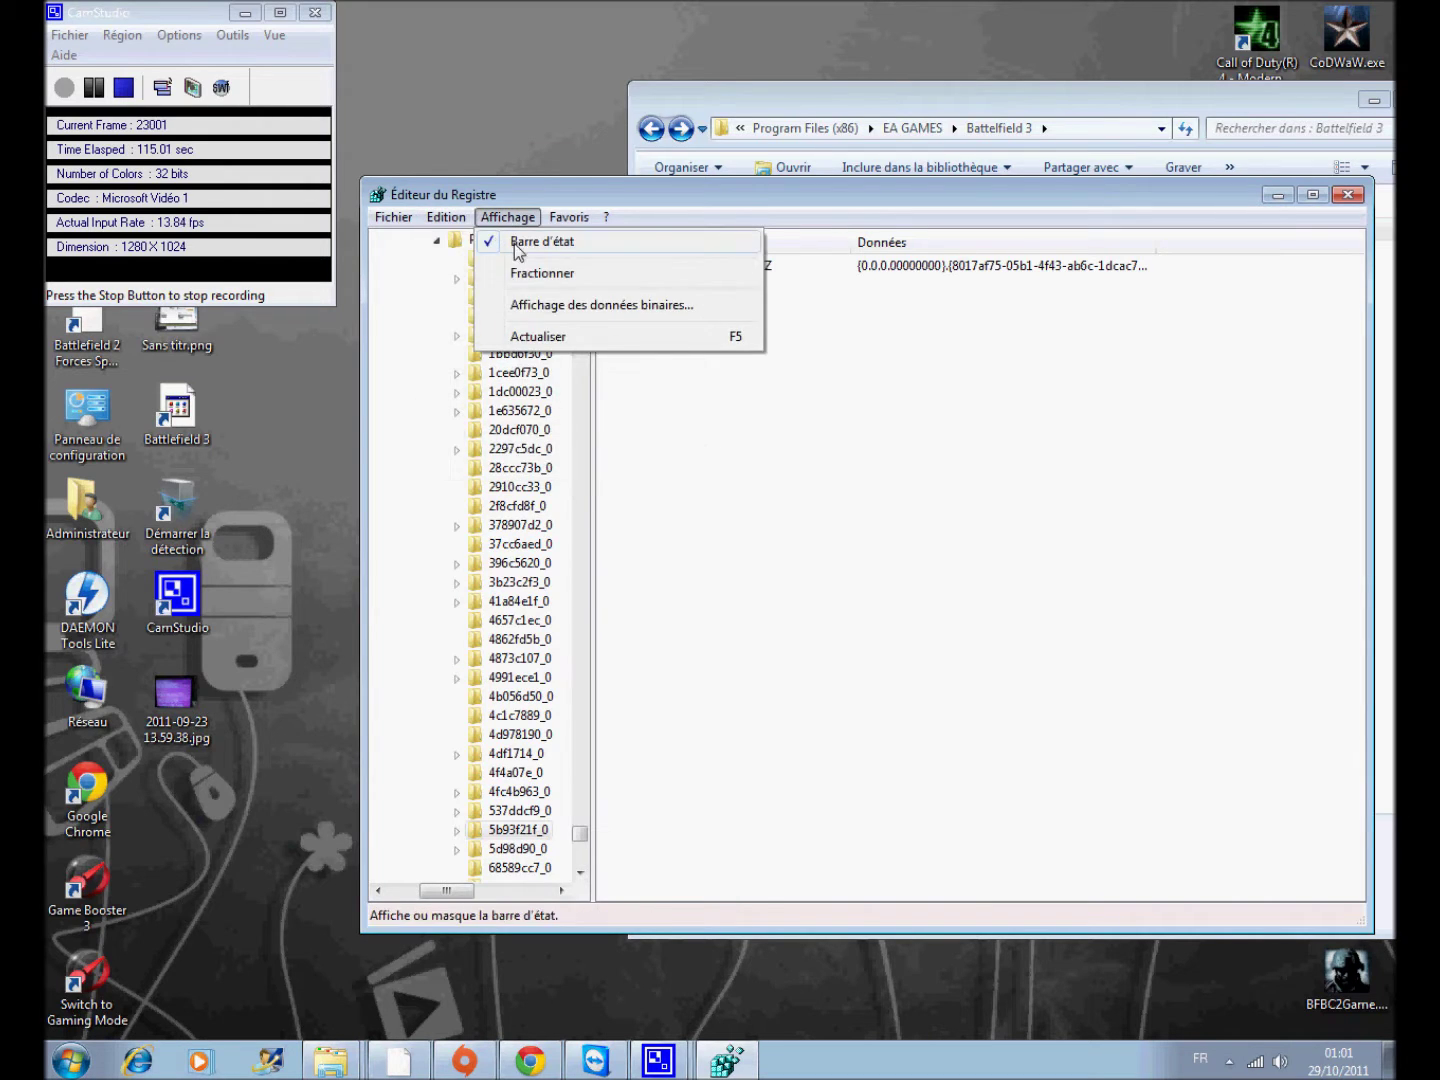
left_click(516, 471)
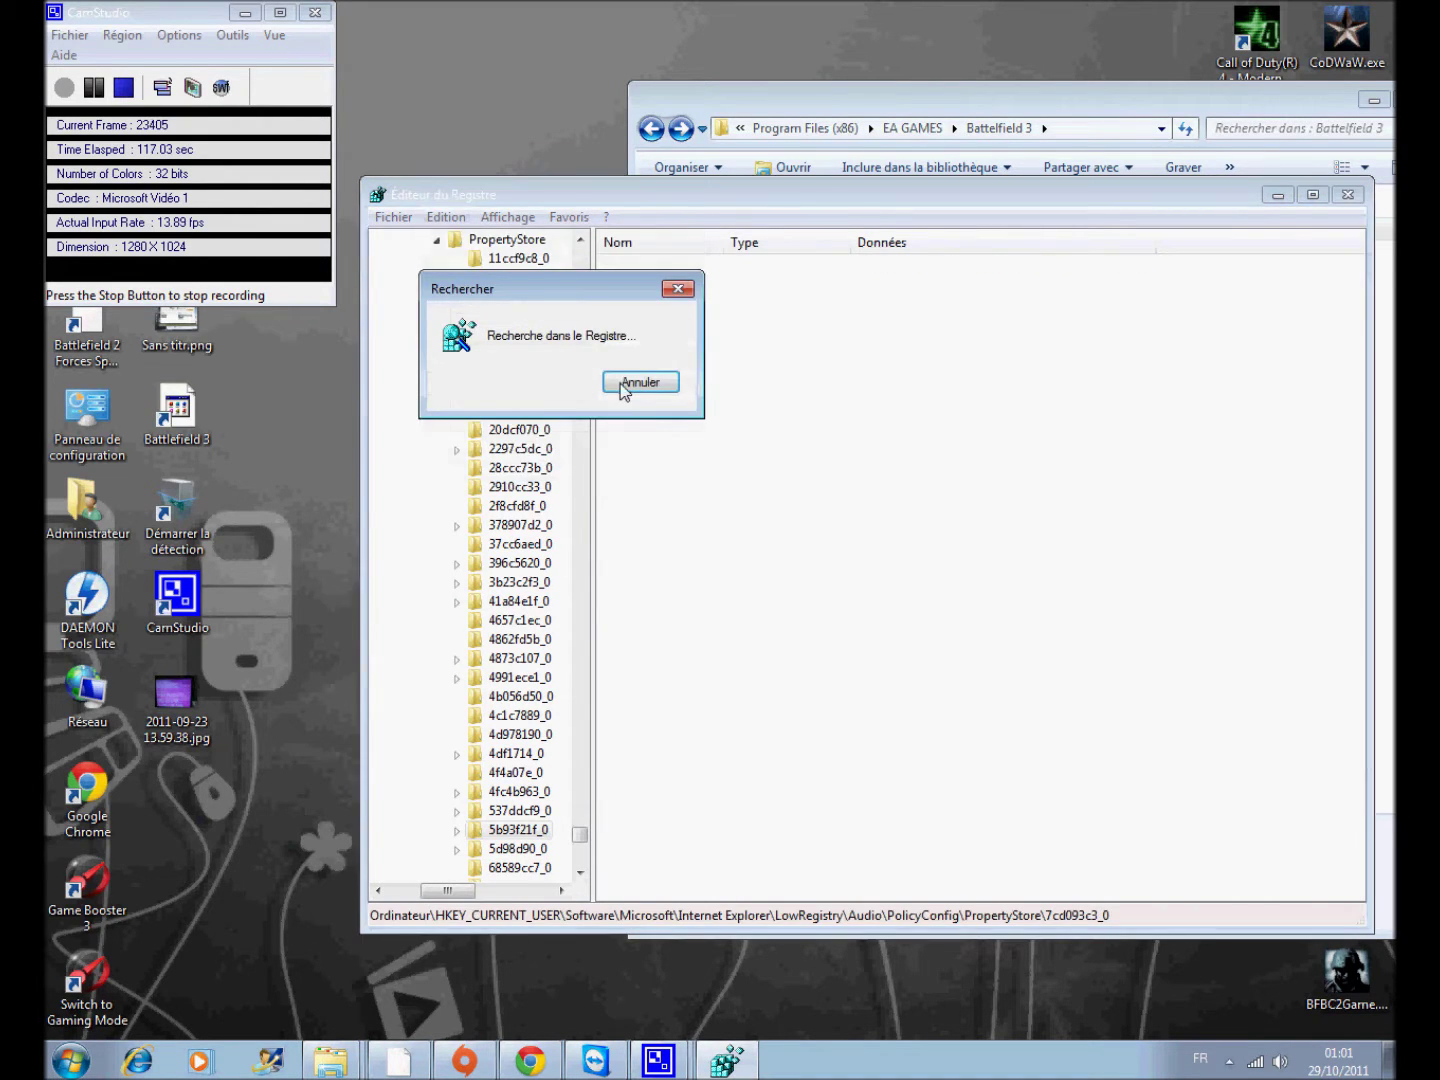
key("F3")
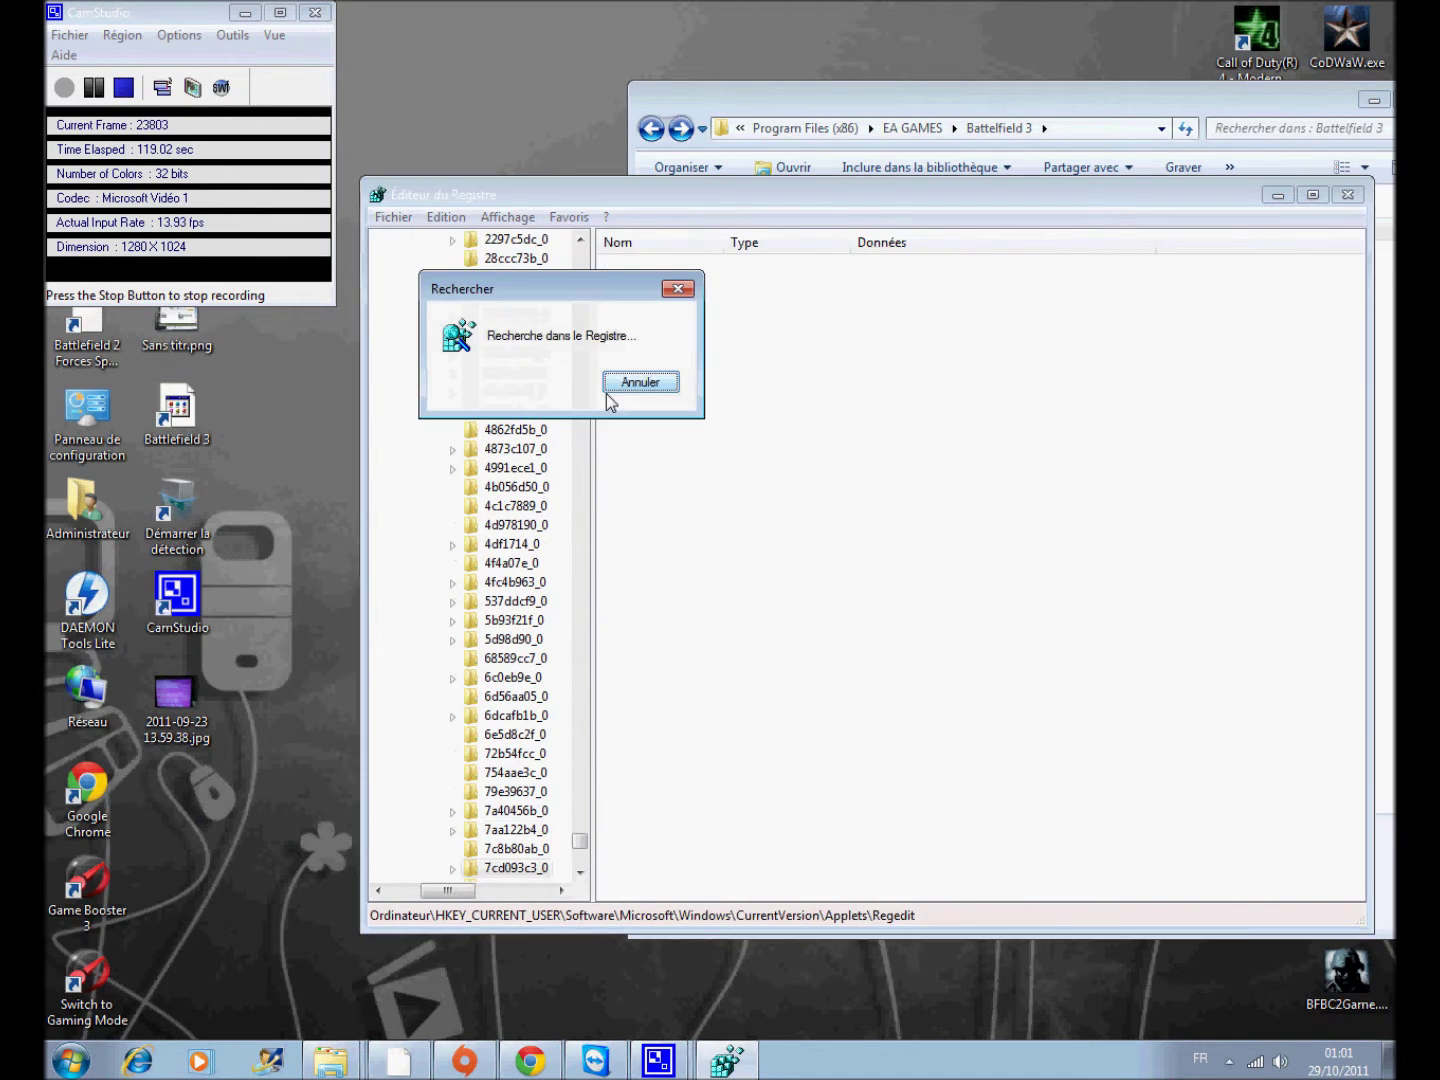
key("F3")
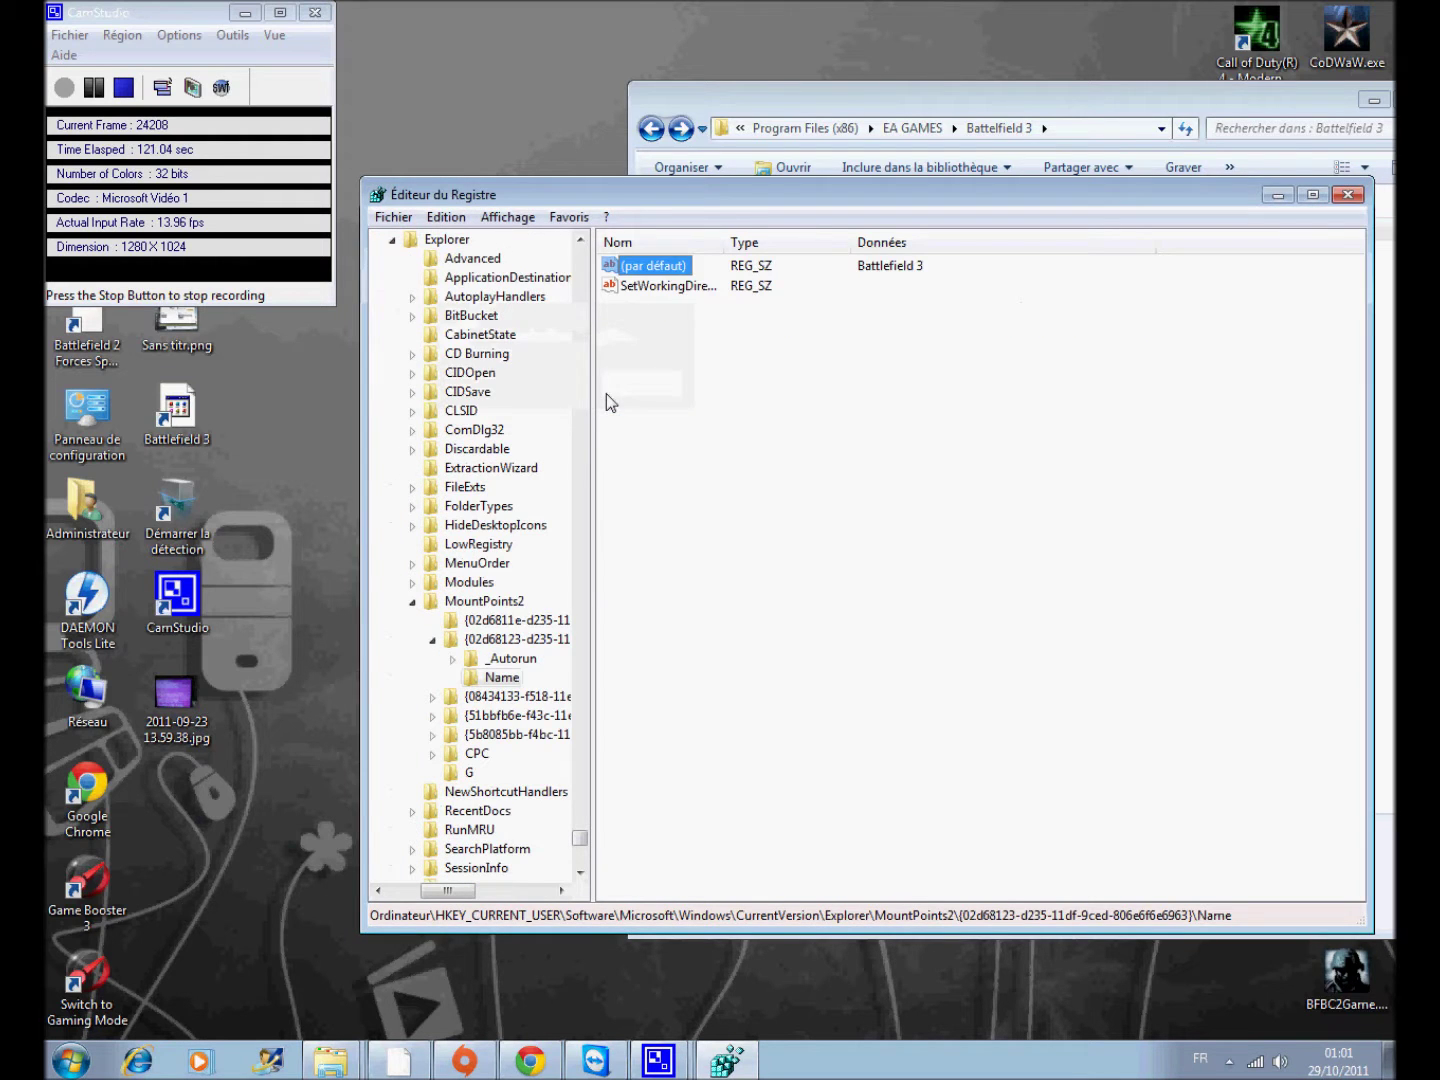
key("F3")
key("F3")
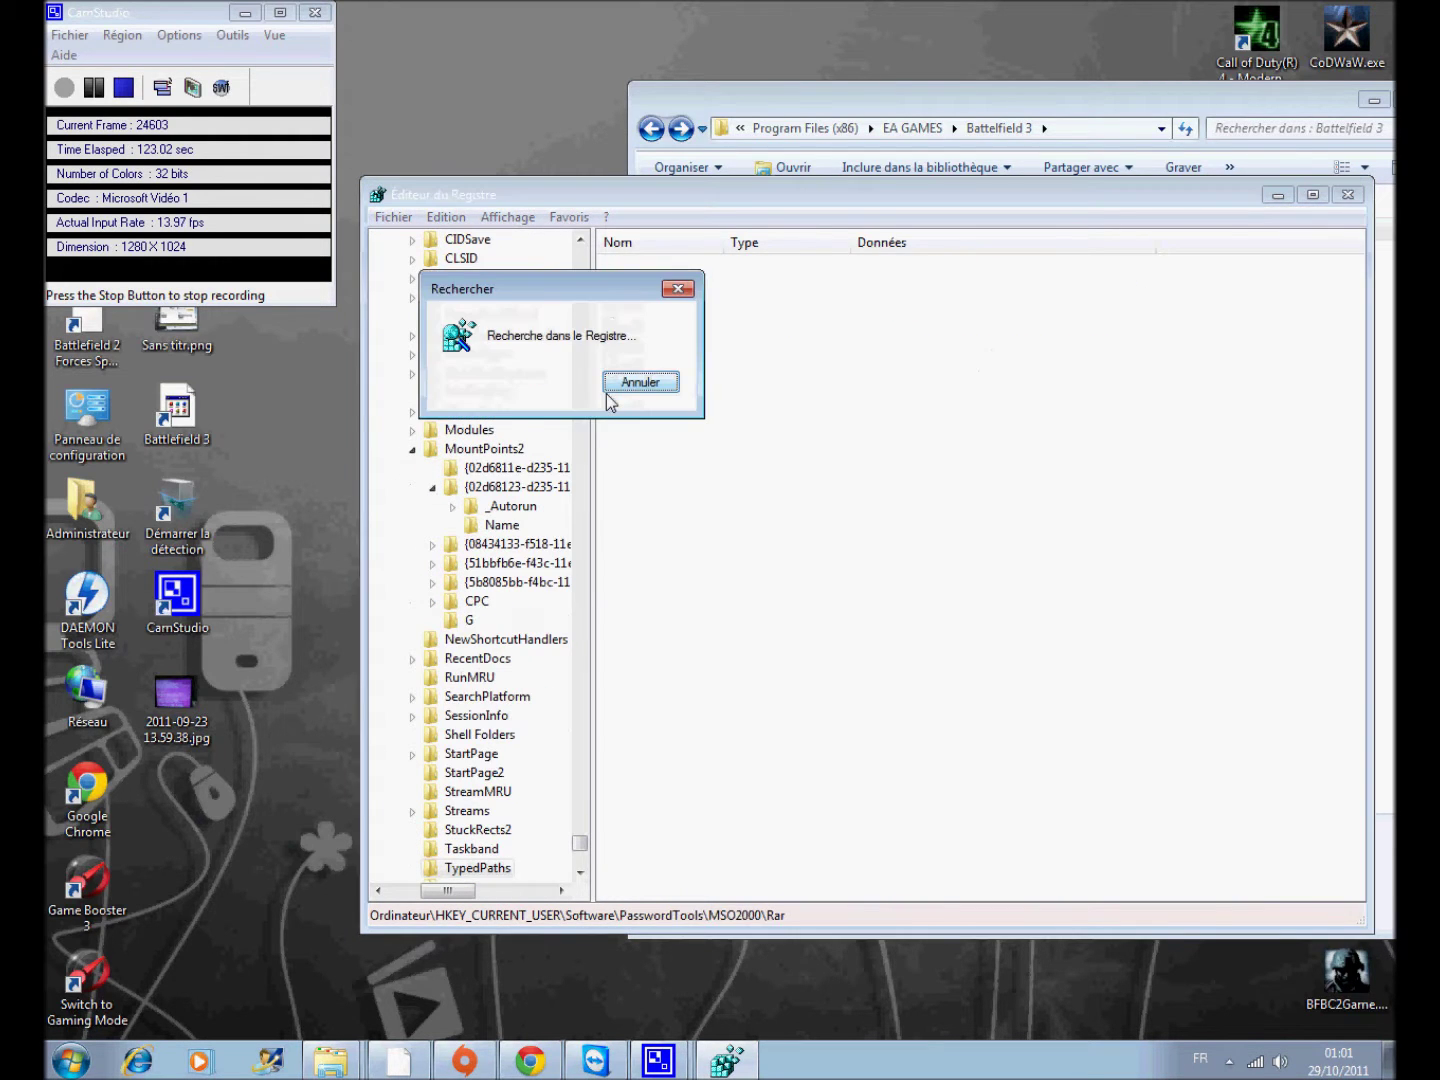
key("F3")
key("F3")
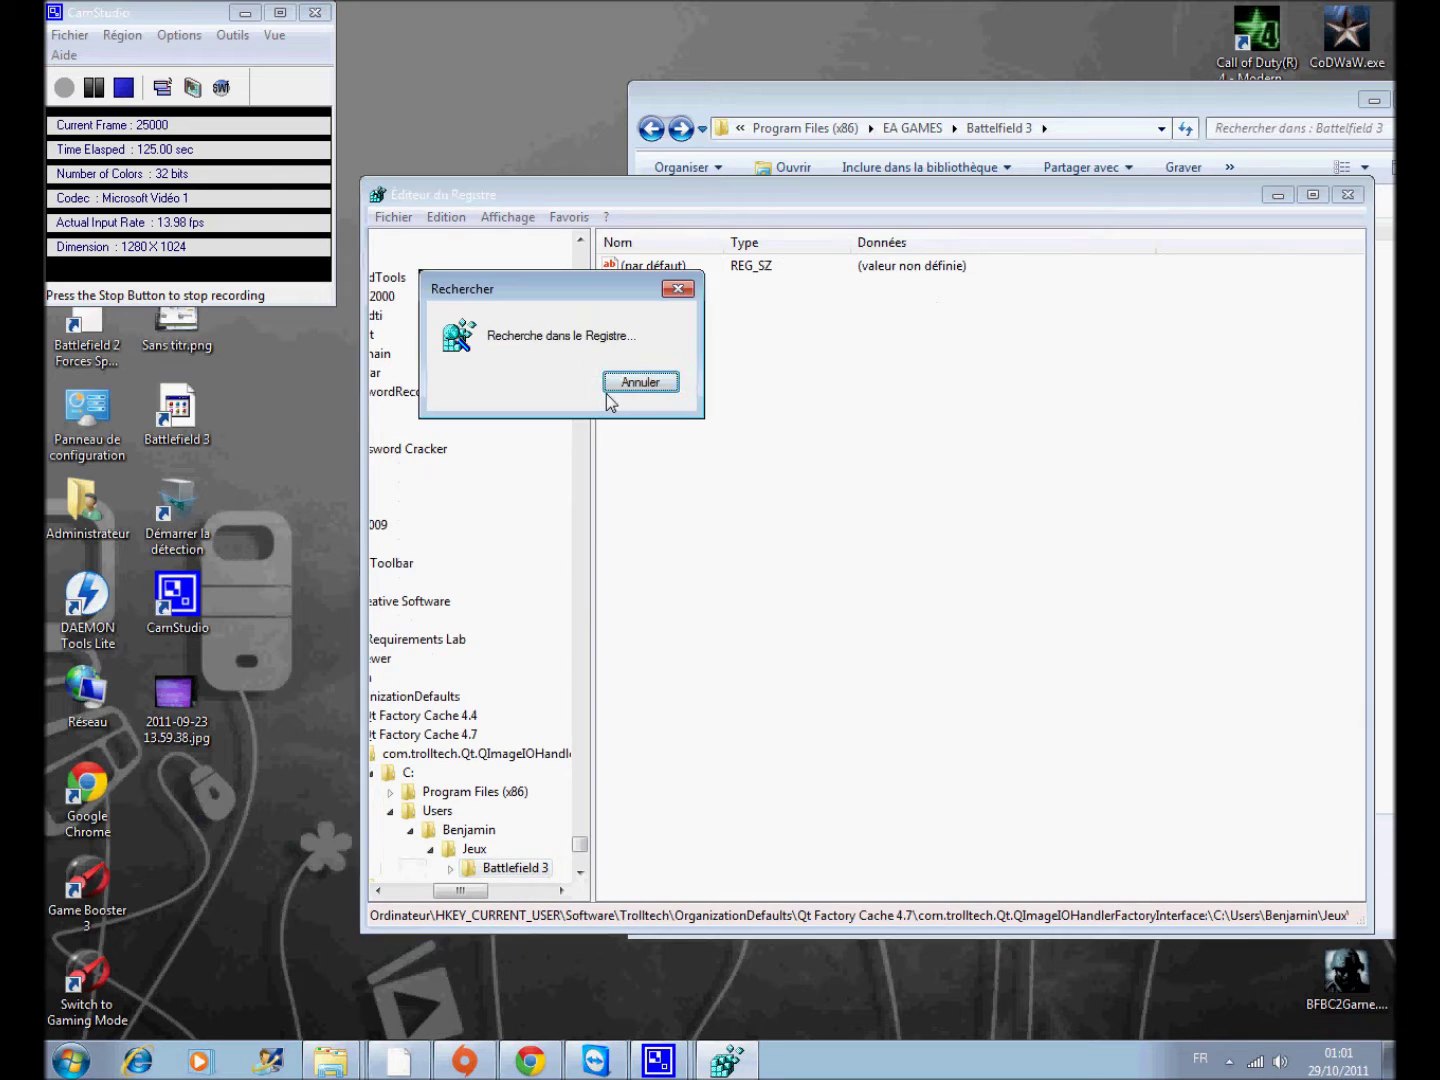
key("F3")
key("F3")
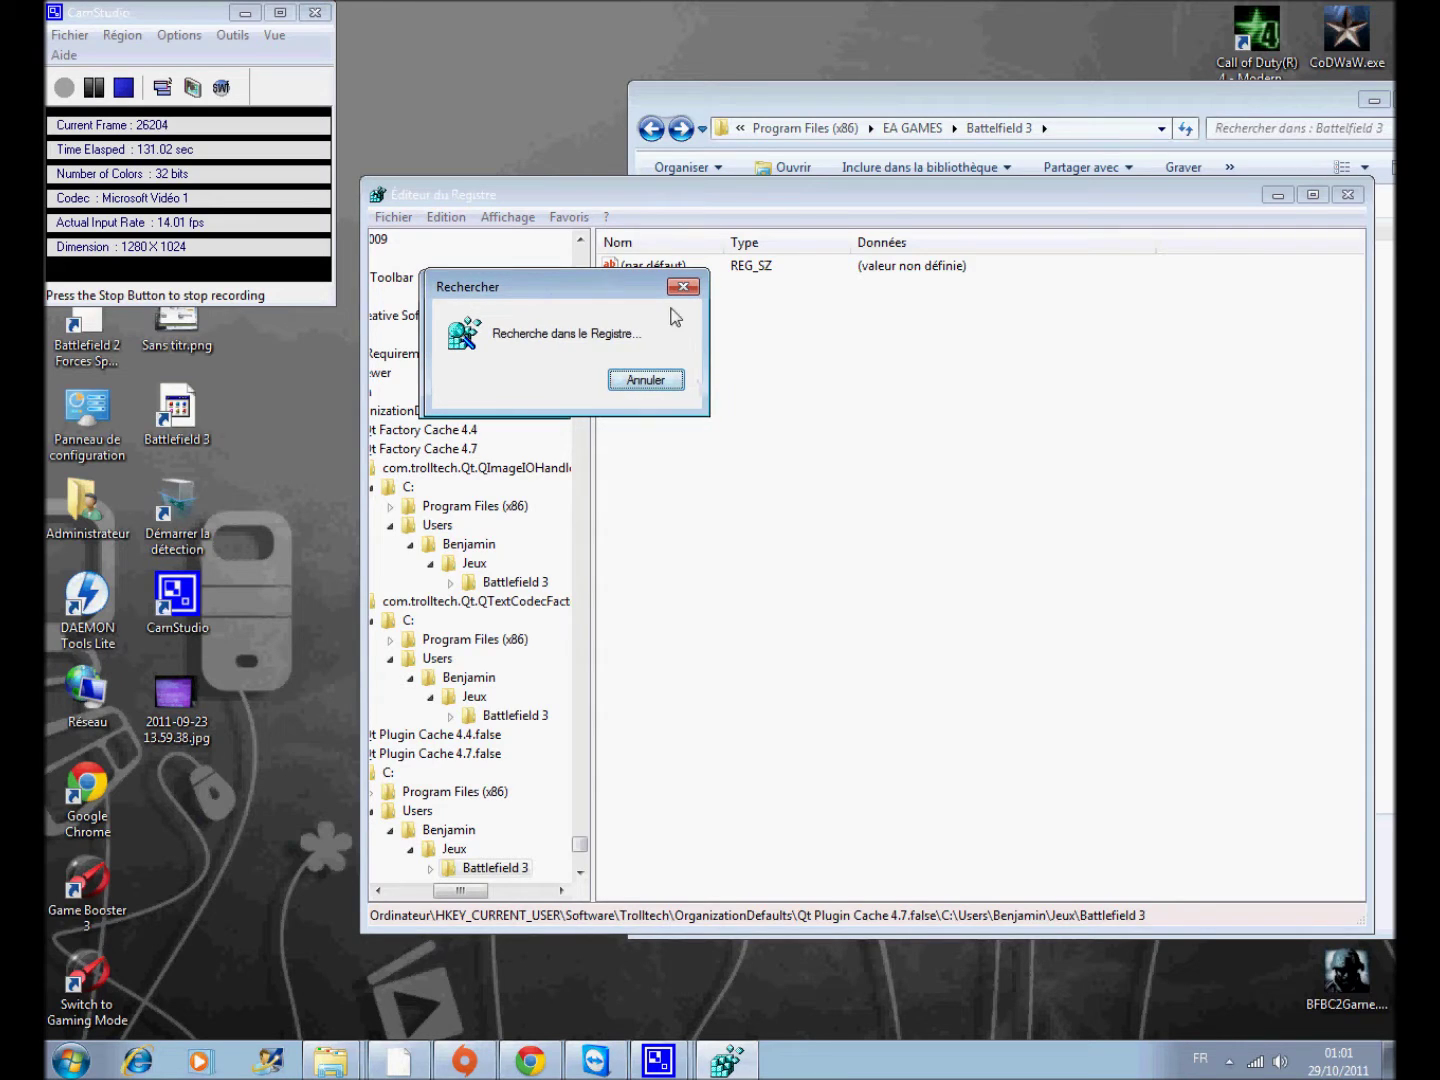
left_click_drag(540, 286, 787, 43)
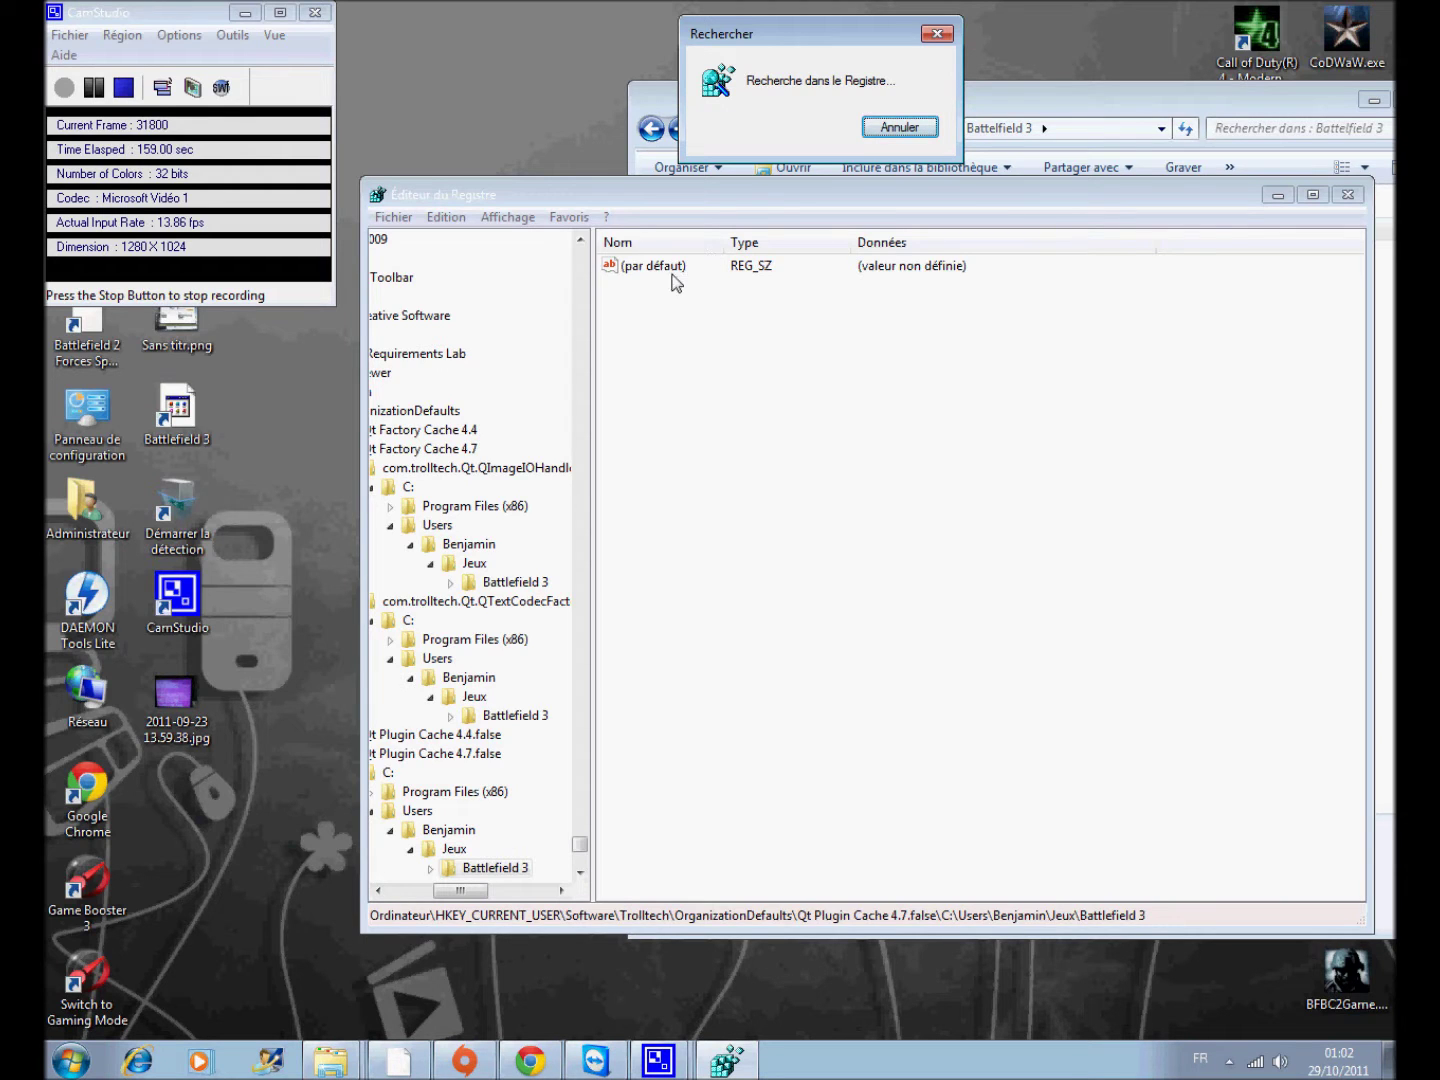
Launch Fraps, place its window in the screen corner and show its movie capture settings.
key("super")
type("fraps")
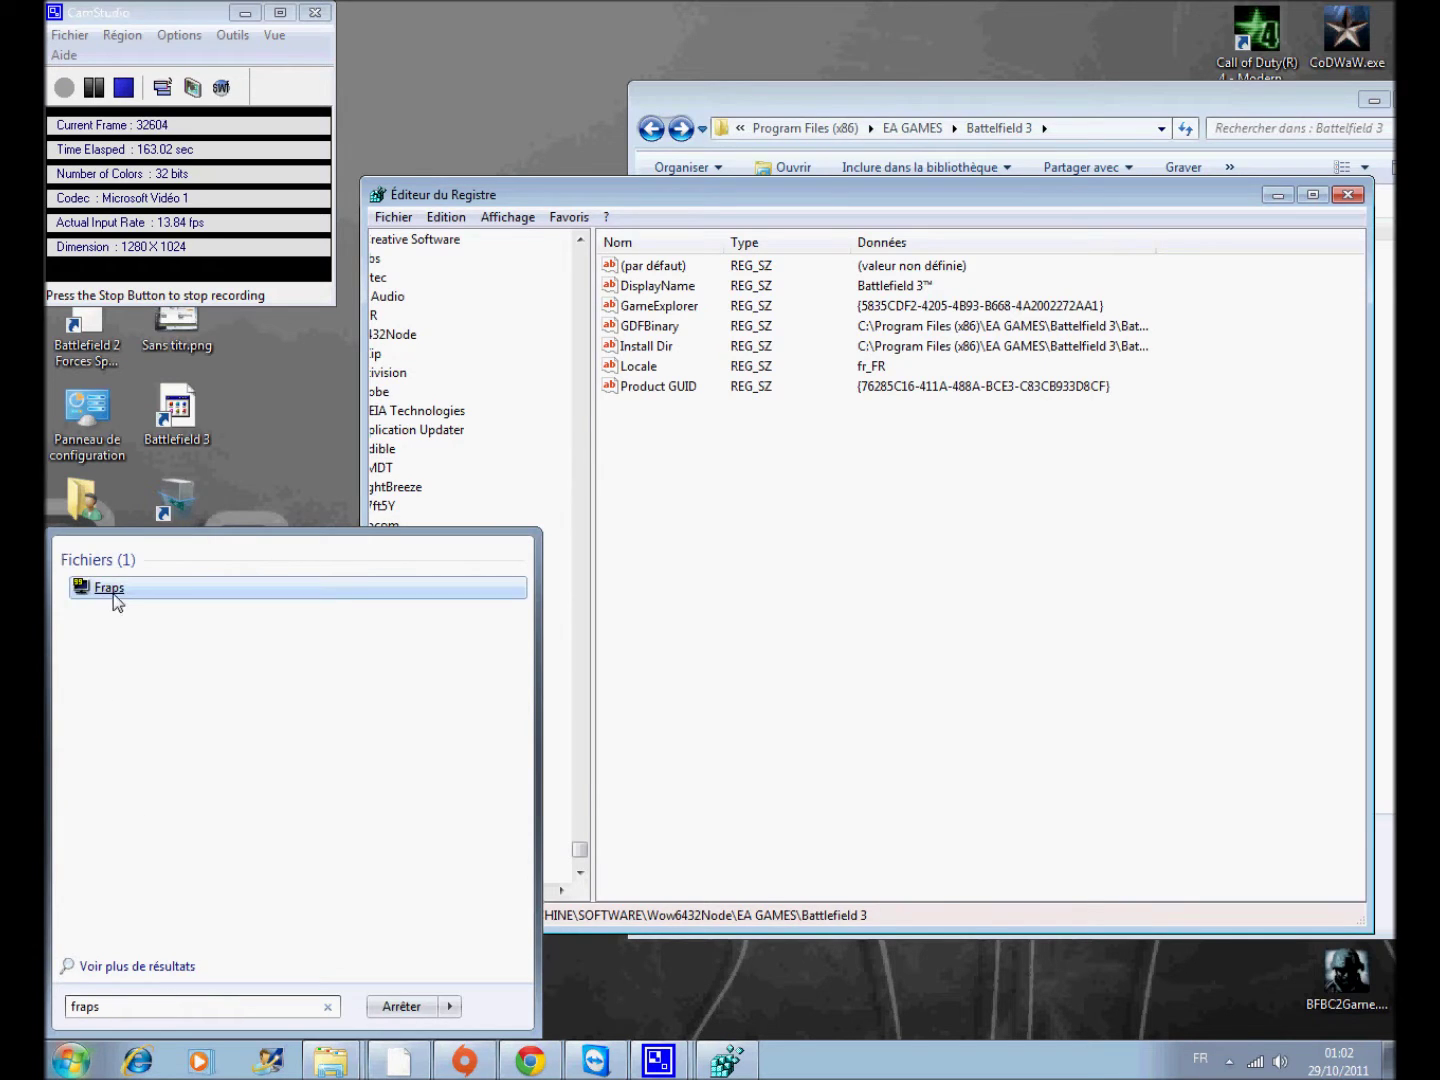
left_click(110, 589)
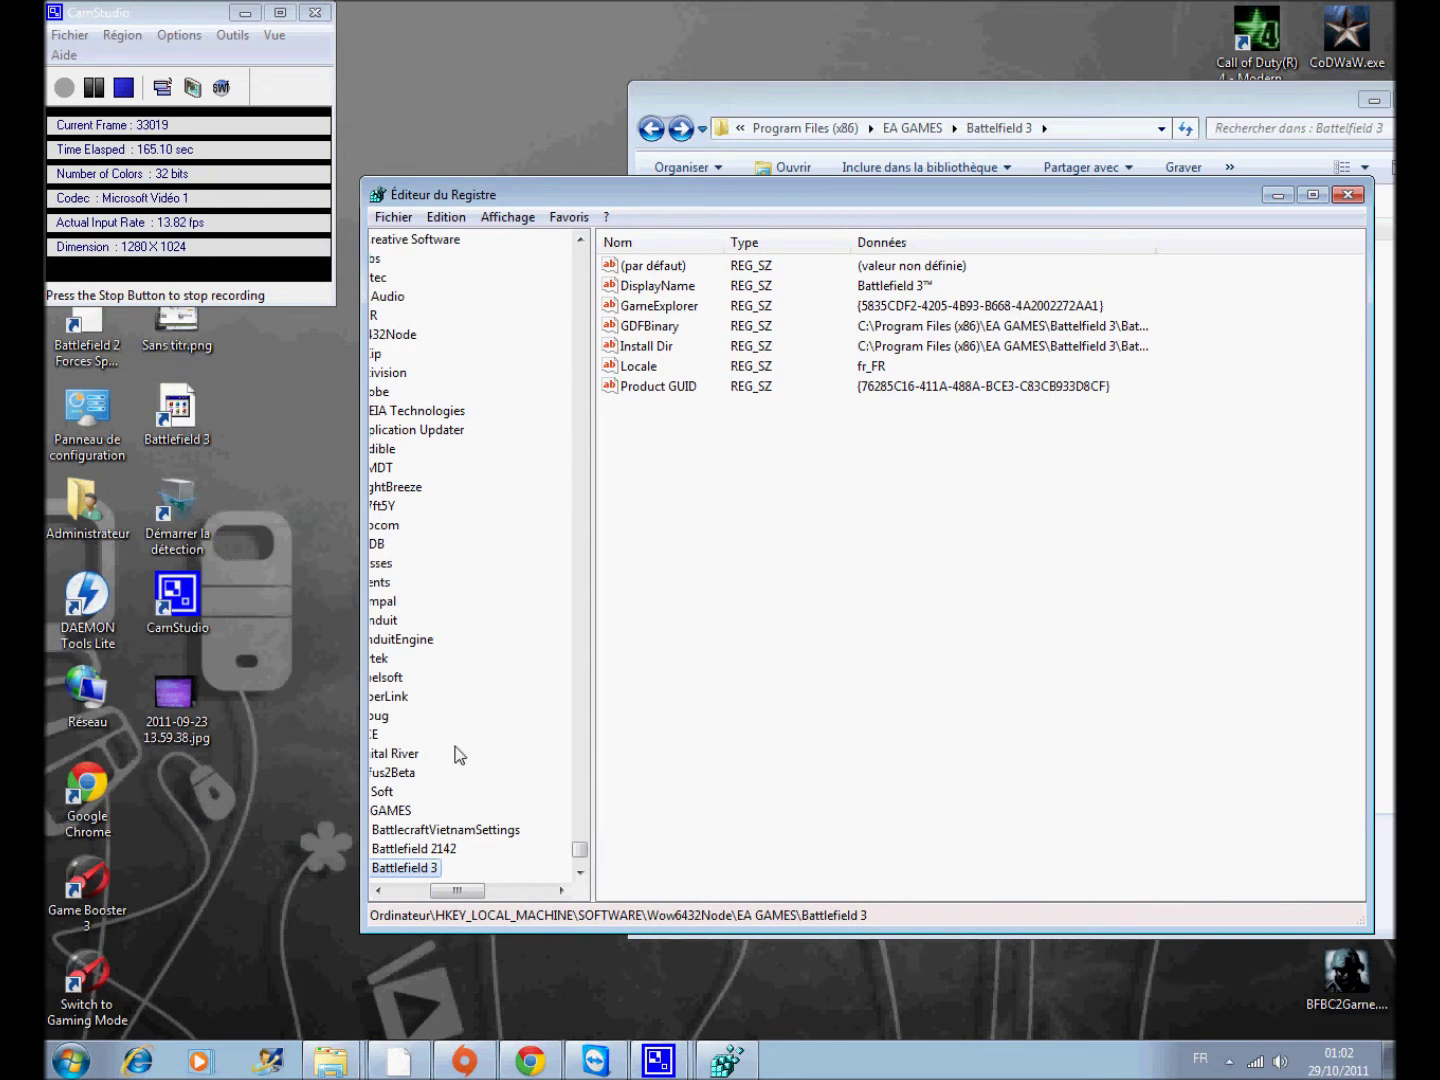
left_click_drag(317, 222, 255, 20)
left_click(223, 42)
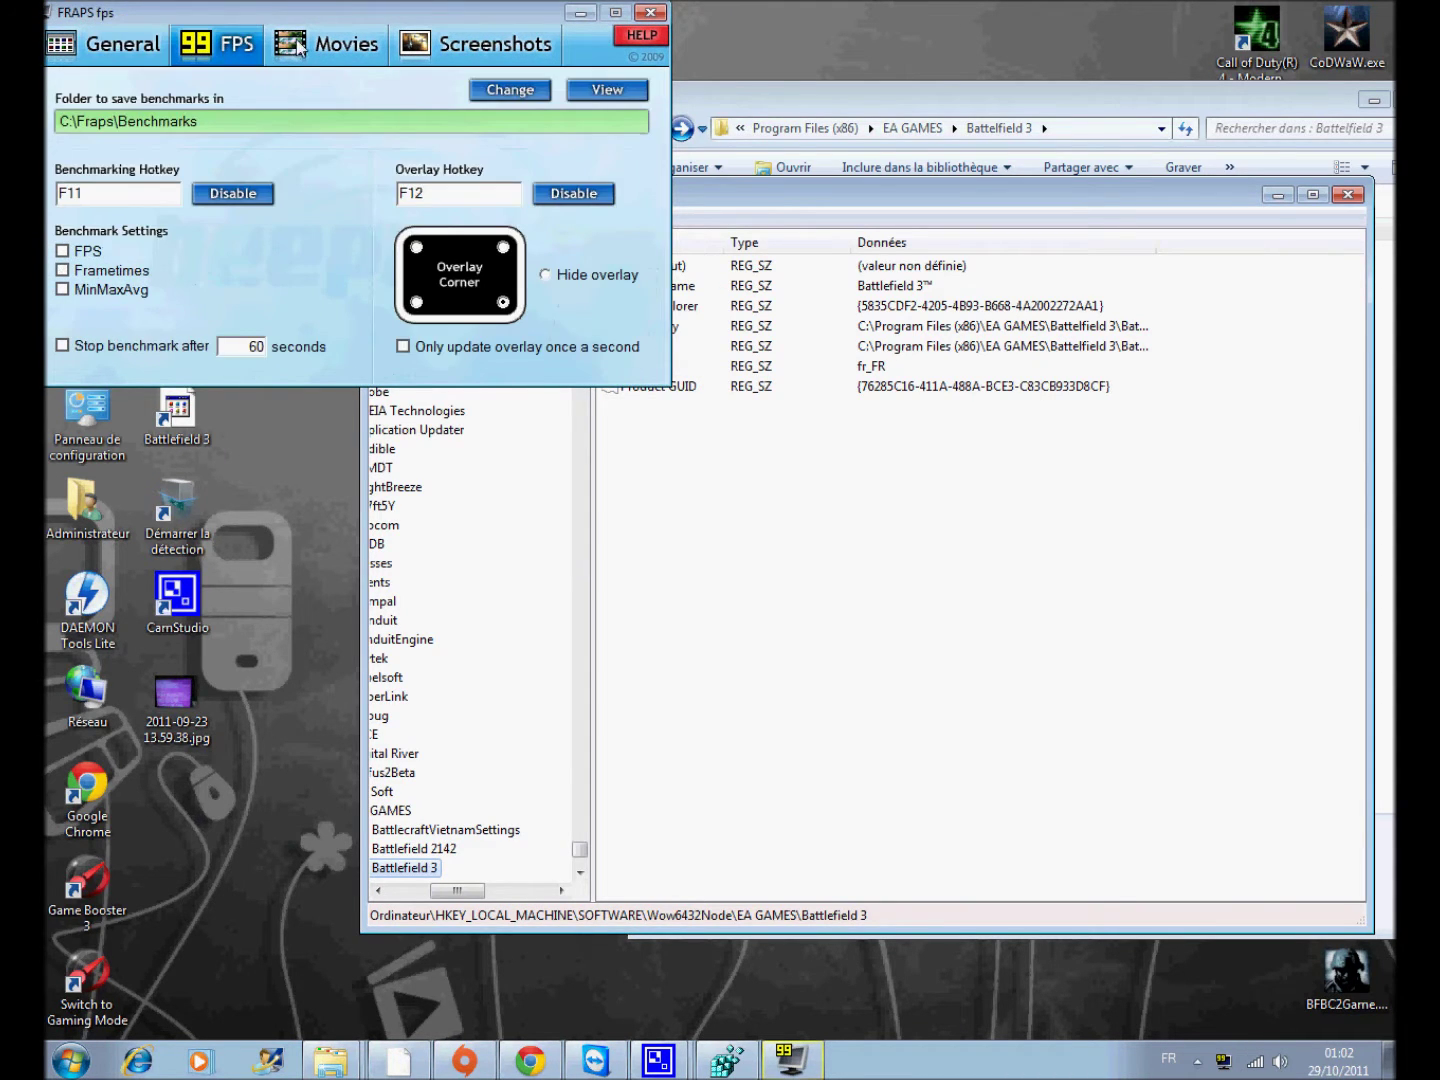
left_click(346, 59)
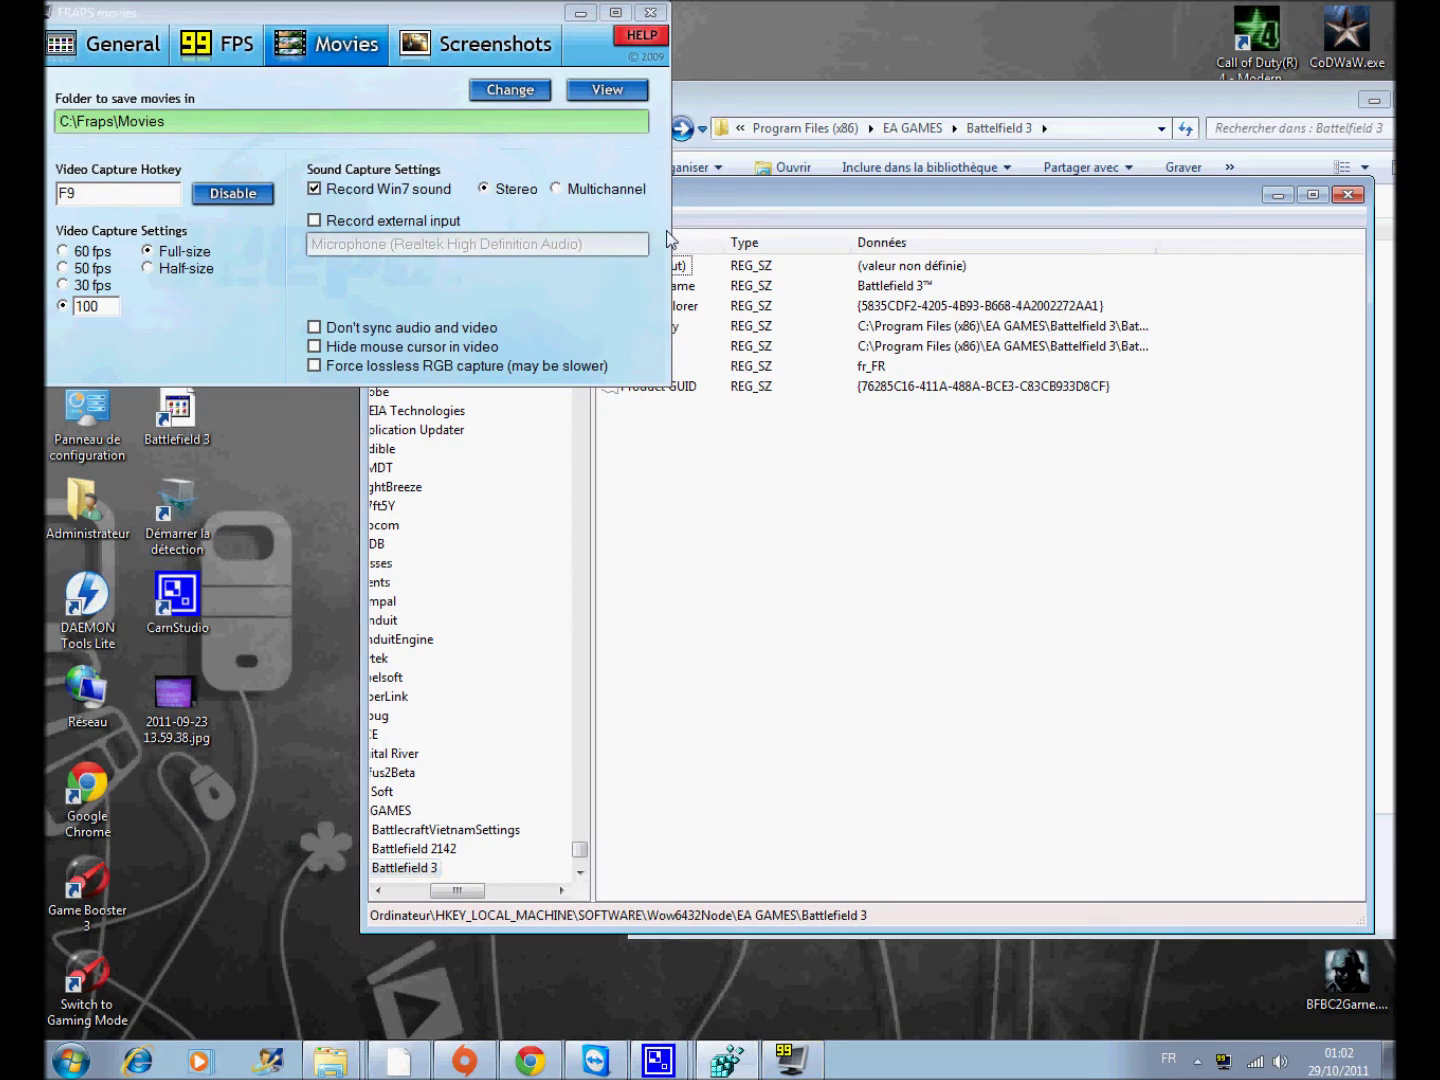
Move the Registry Editor clear of Fraps and remove the ™ sign from the DisplayName value so it reads Battlefield 3.
left_click_drag(725, 205, 912, 244)
left_click_drag(1199, 505, 790, 291)
left_click(960, 470)
left_click(851, 327)
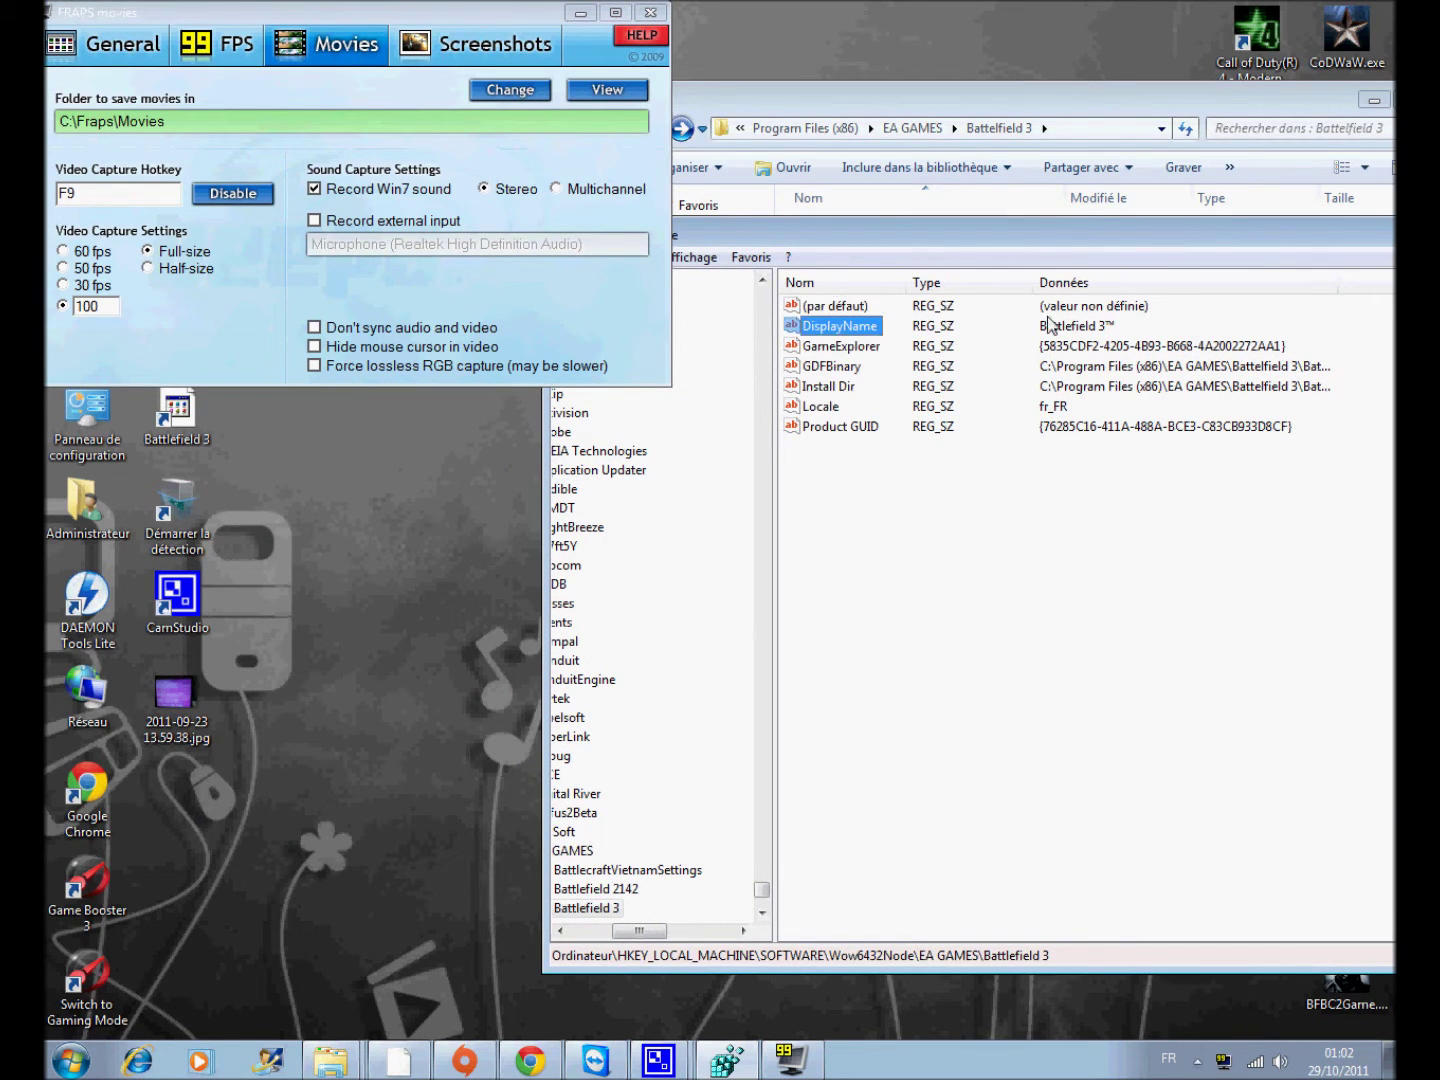
double_click(857, 326)
left_click(735, 436)
key("BackSpace")
left_click(873, 464)
Delete one character from the path stored in the GDFBinary value and save it.
double_click(842, 365)
left_click(890, 432)
key("BackSpace")
left_click(873, 464)
Delete one character from the path stored in the Install Dir value and save it.
left_click(837, 393)
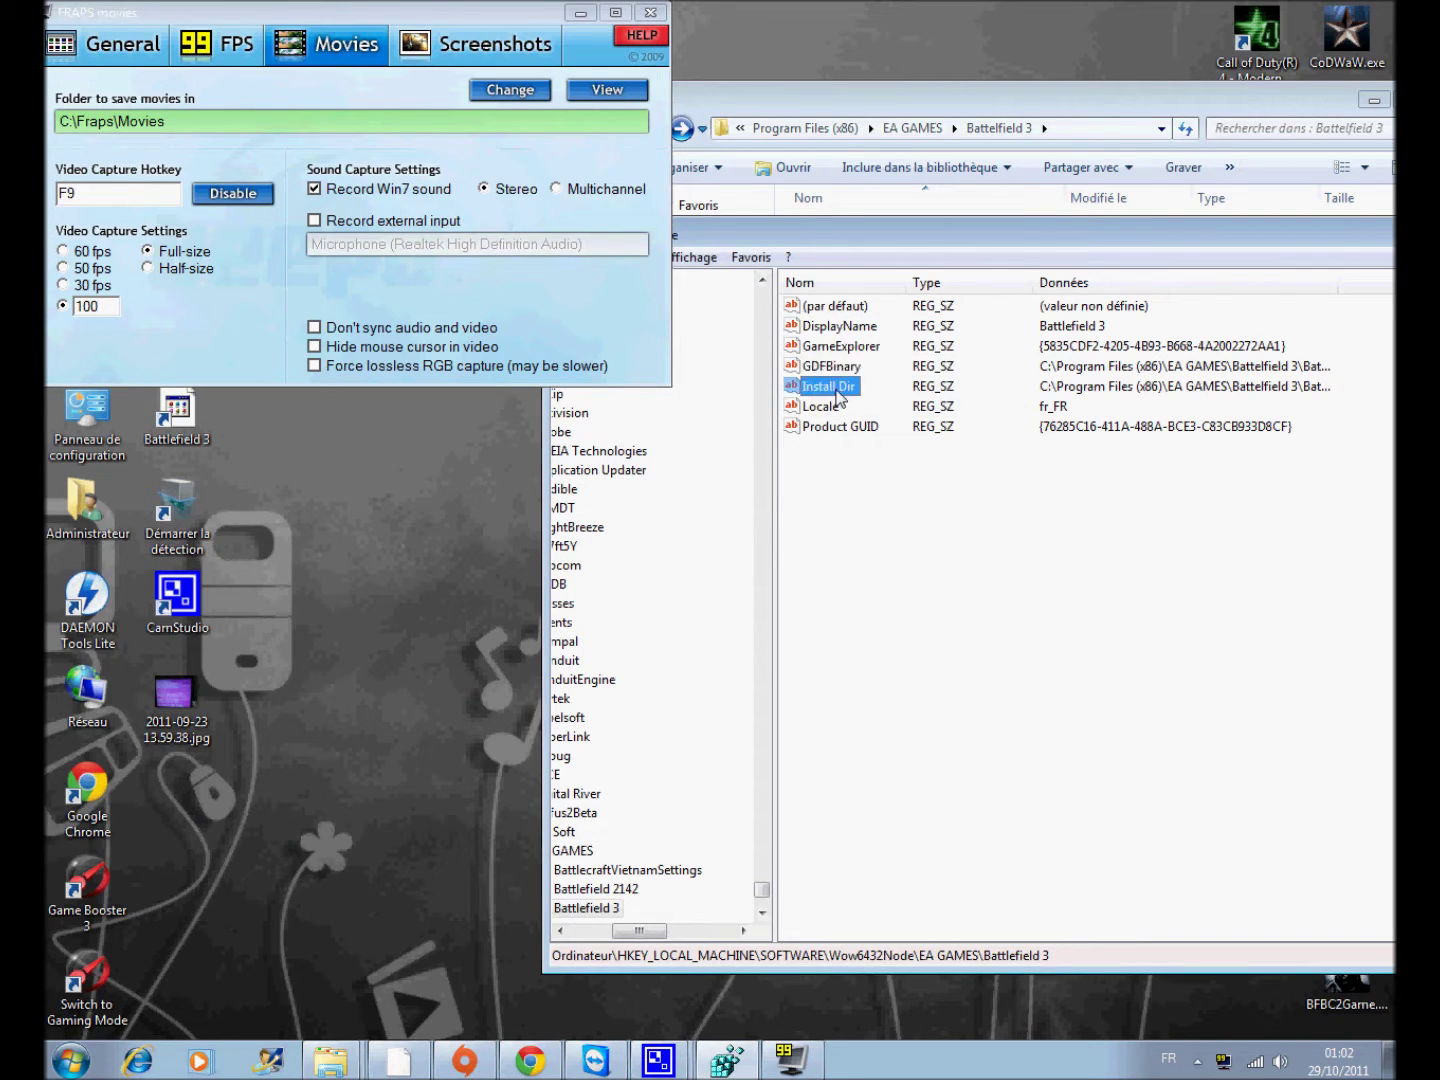
double_click(838, 386)
left_click(932, 432)
key("BackSpace")
left_click(873, 464)
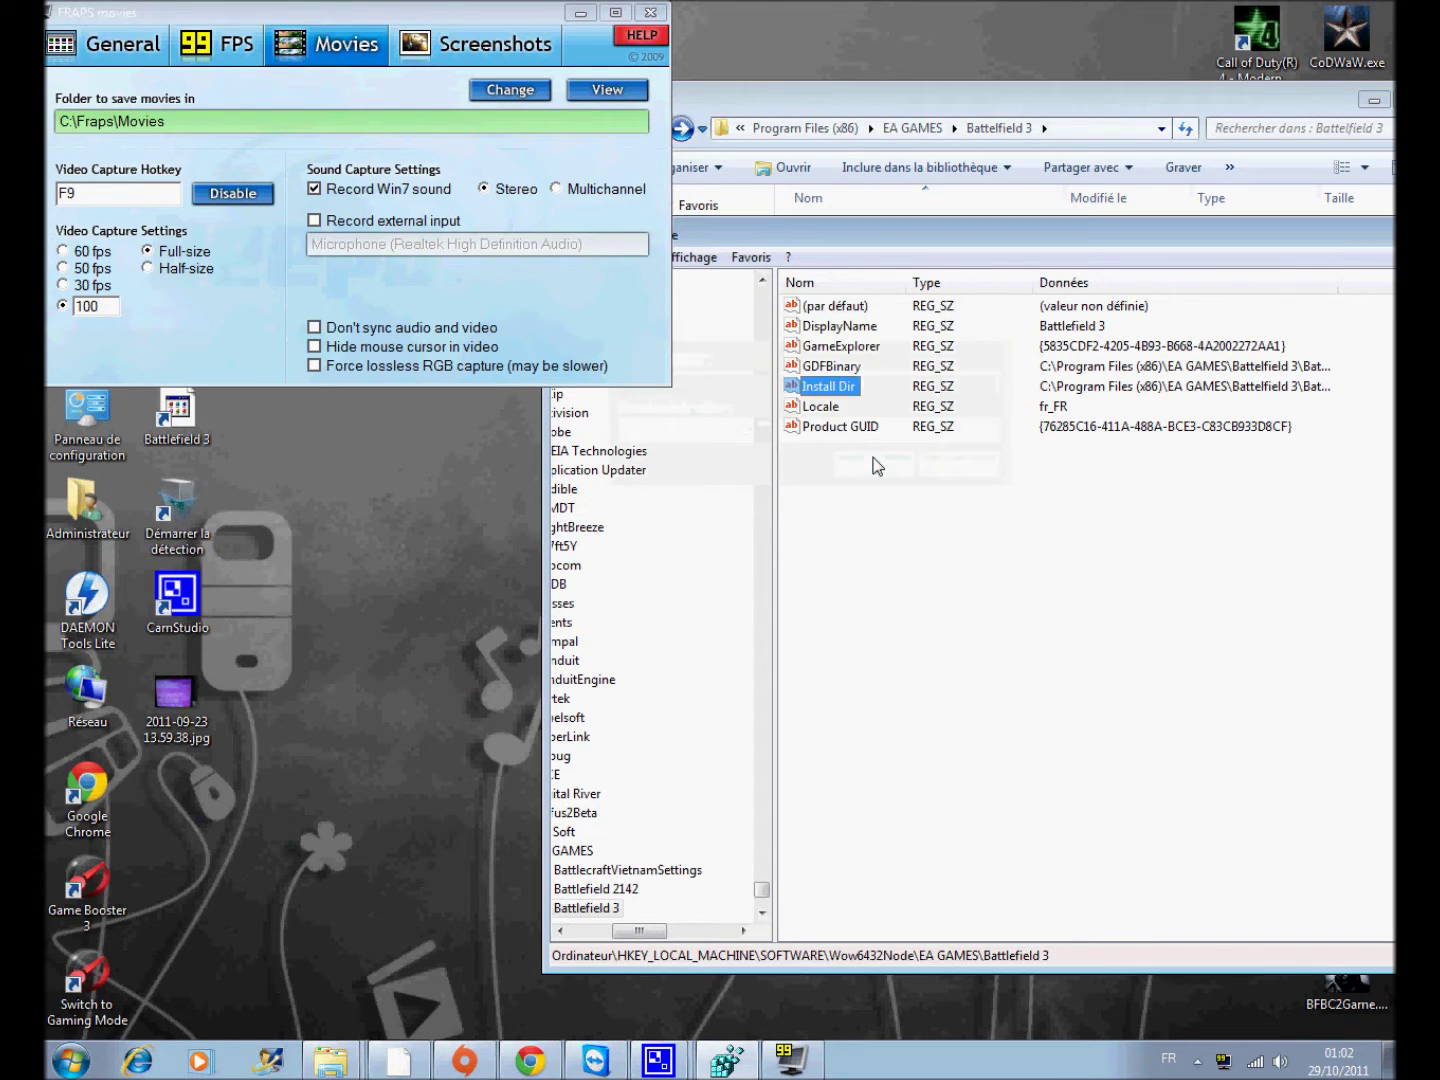
Write the note "relancez origin" in the Start search field and clear it.
left_click(330, 644)
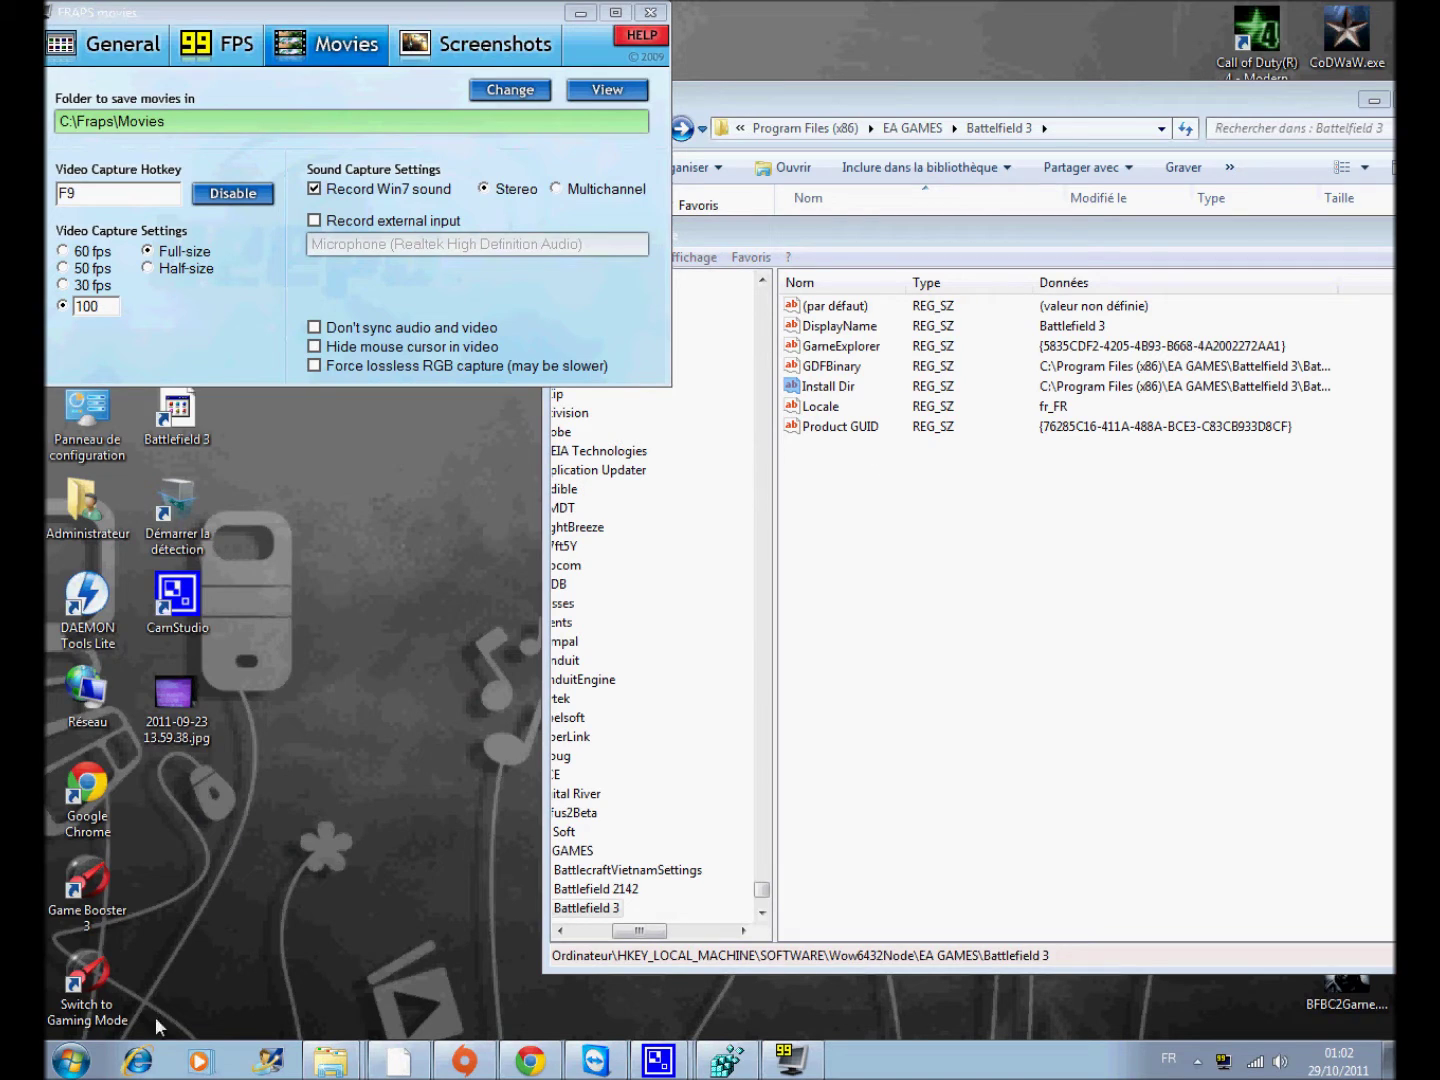
key("super")
type("relancez originù")
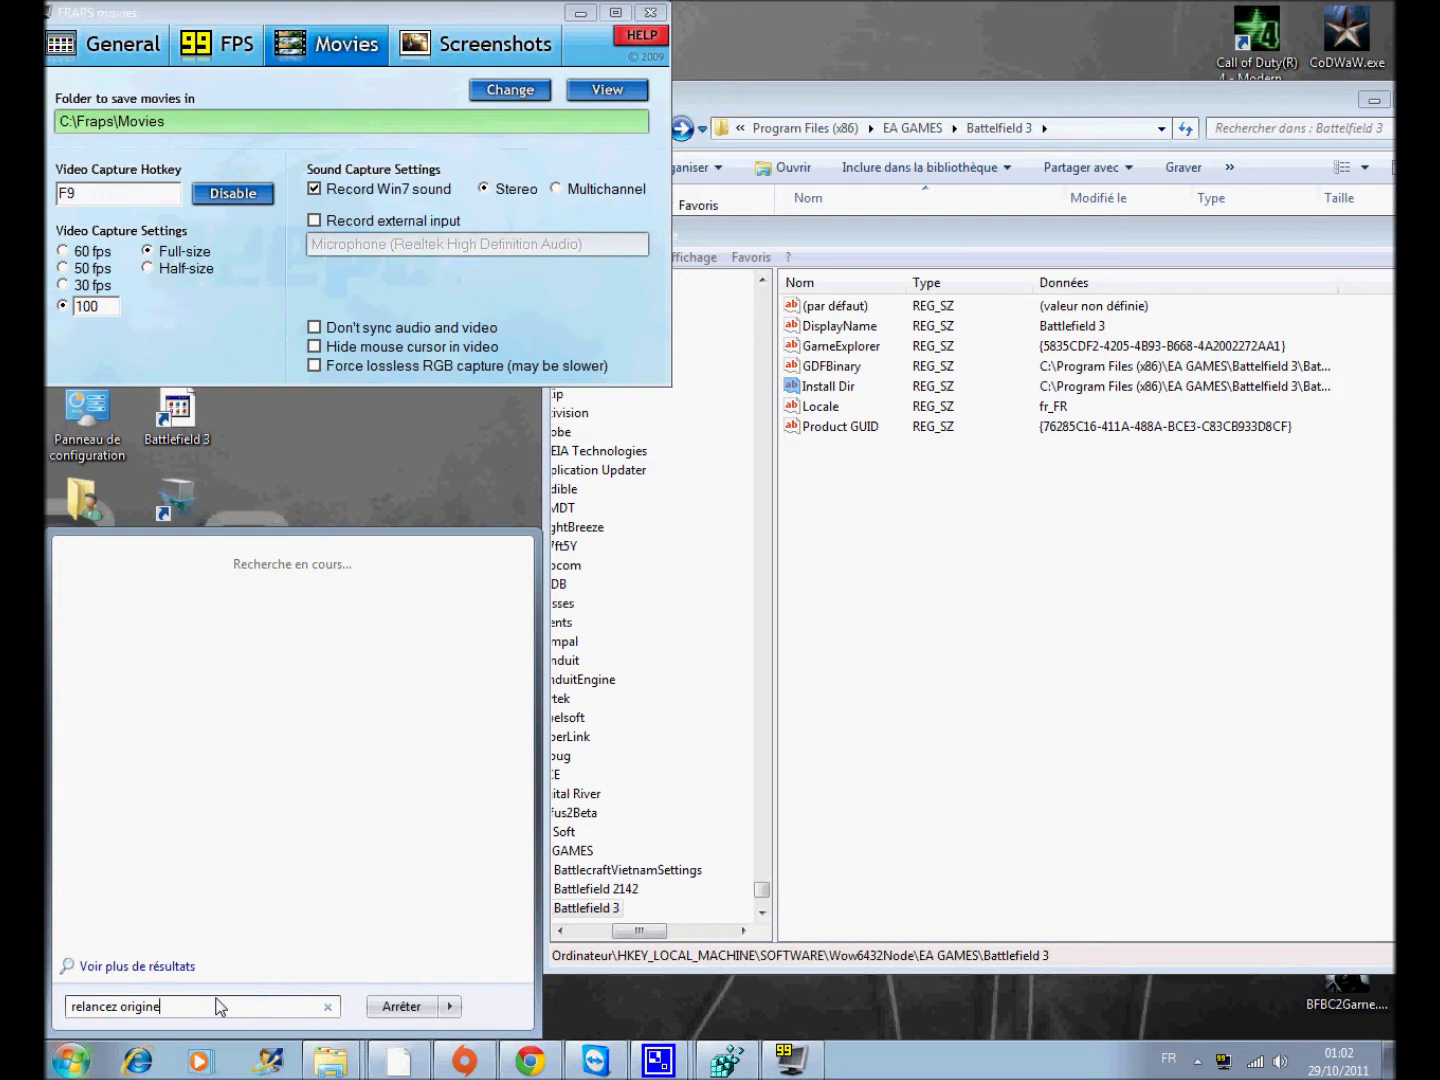
key("BackSpace")
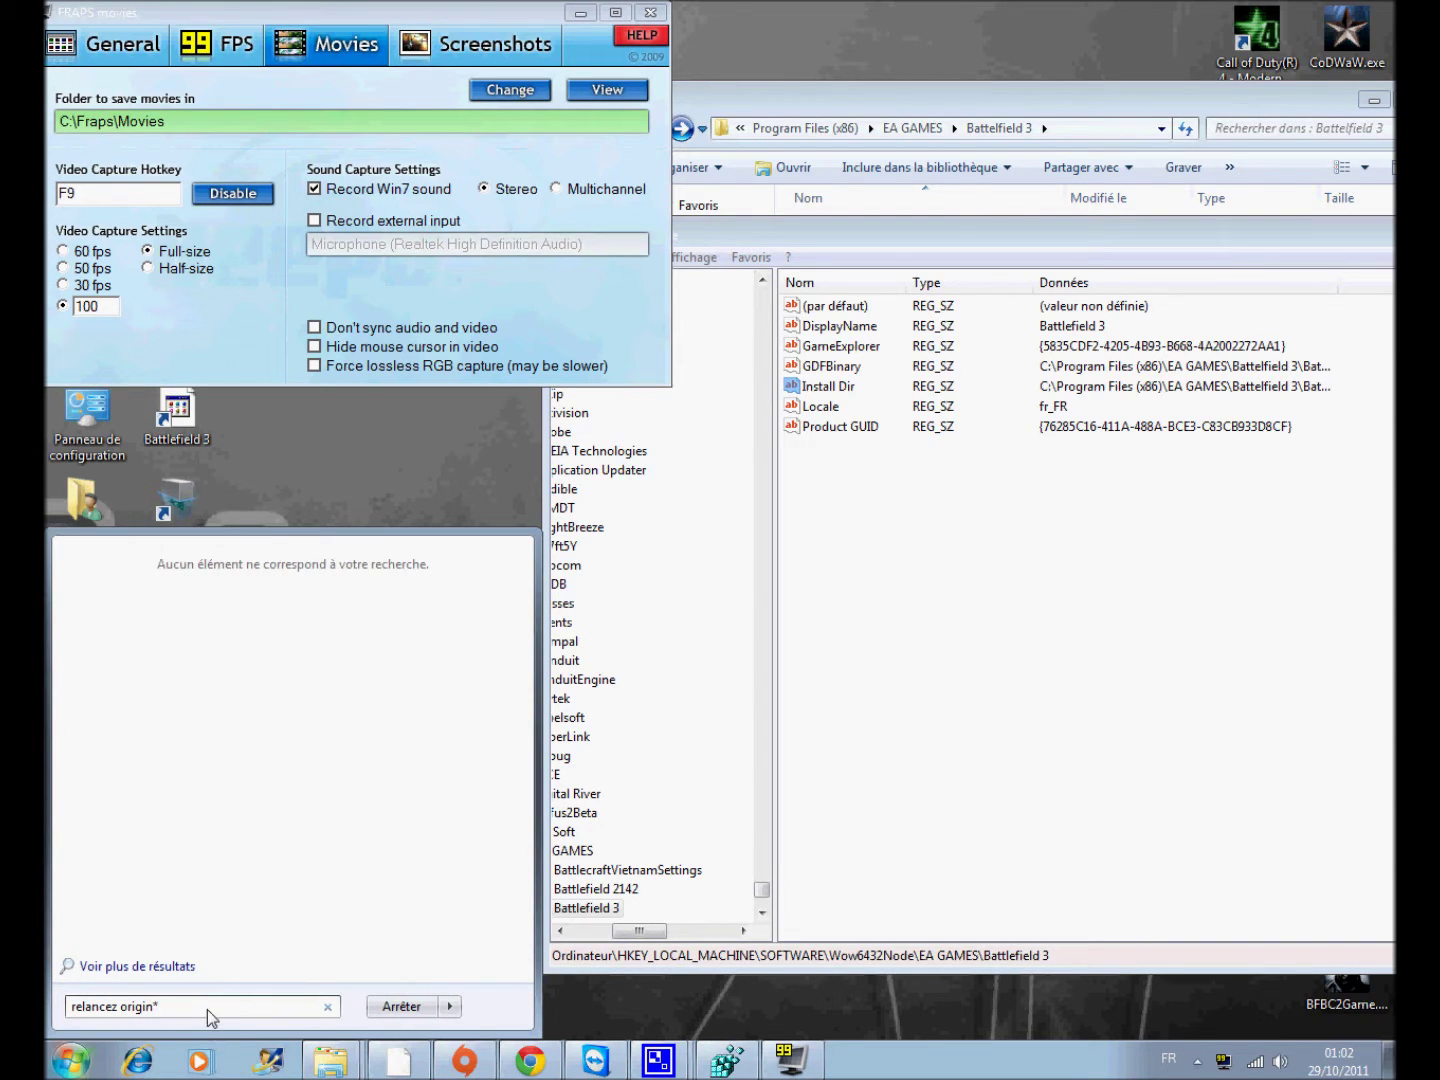
left_click_drag(193, 1009, 50, 1013)
key("BackSpace")
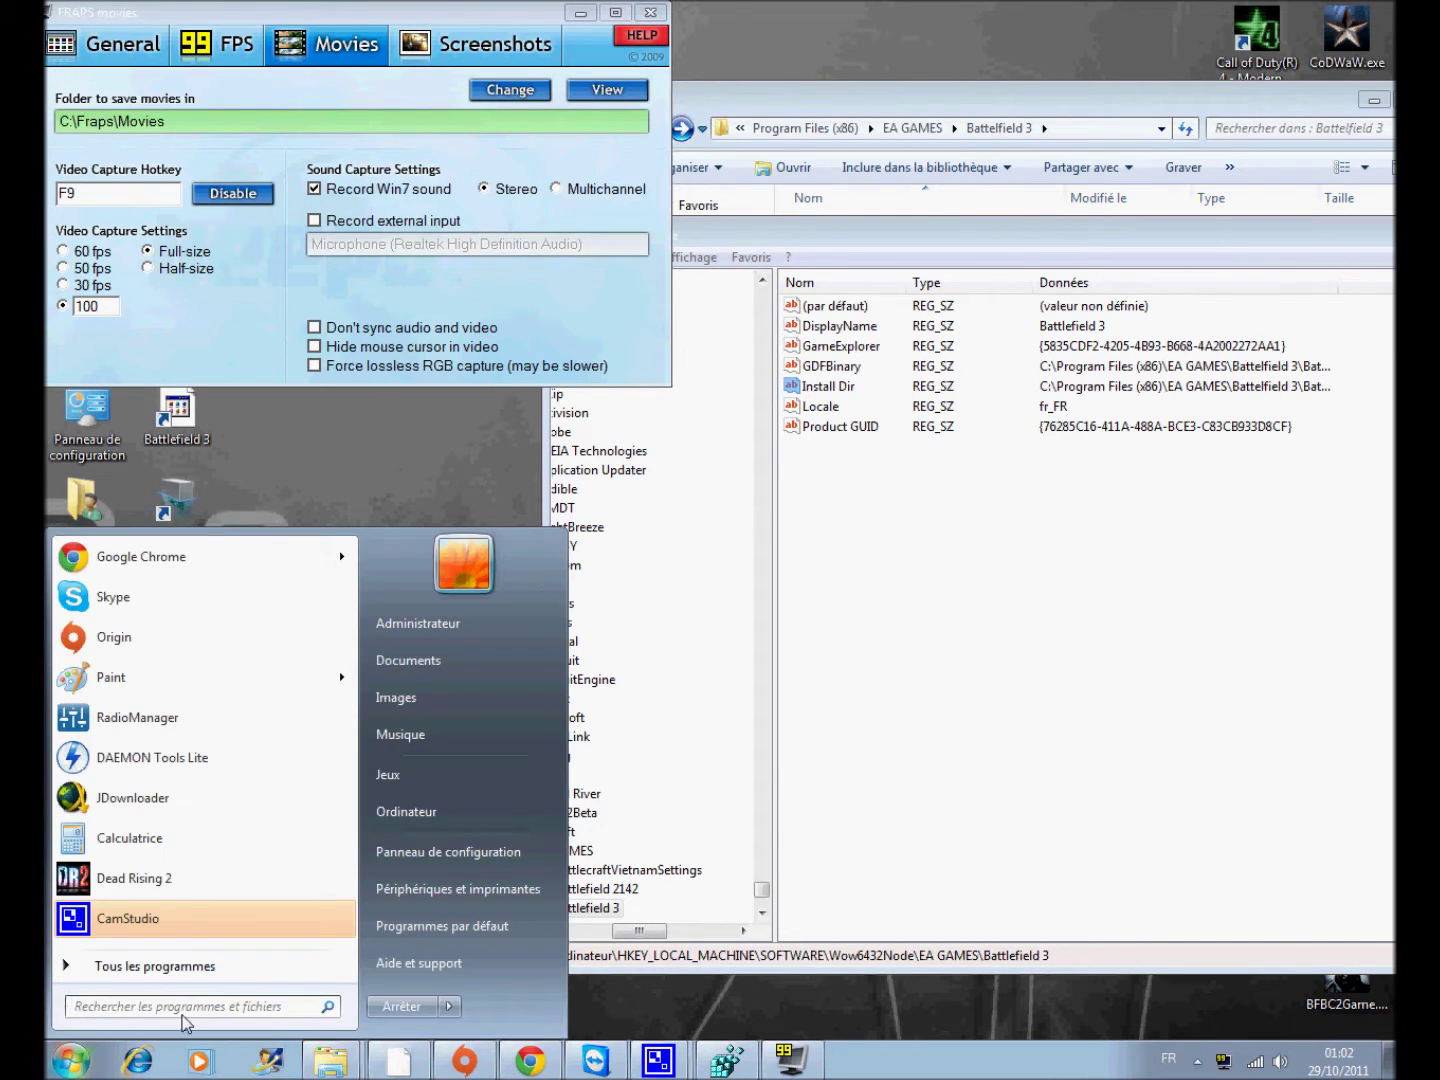
Enter "et jouez" in the Start search field, run the search and close the results window.
type("et jouez")
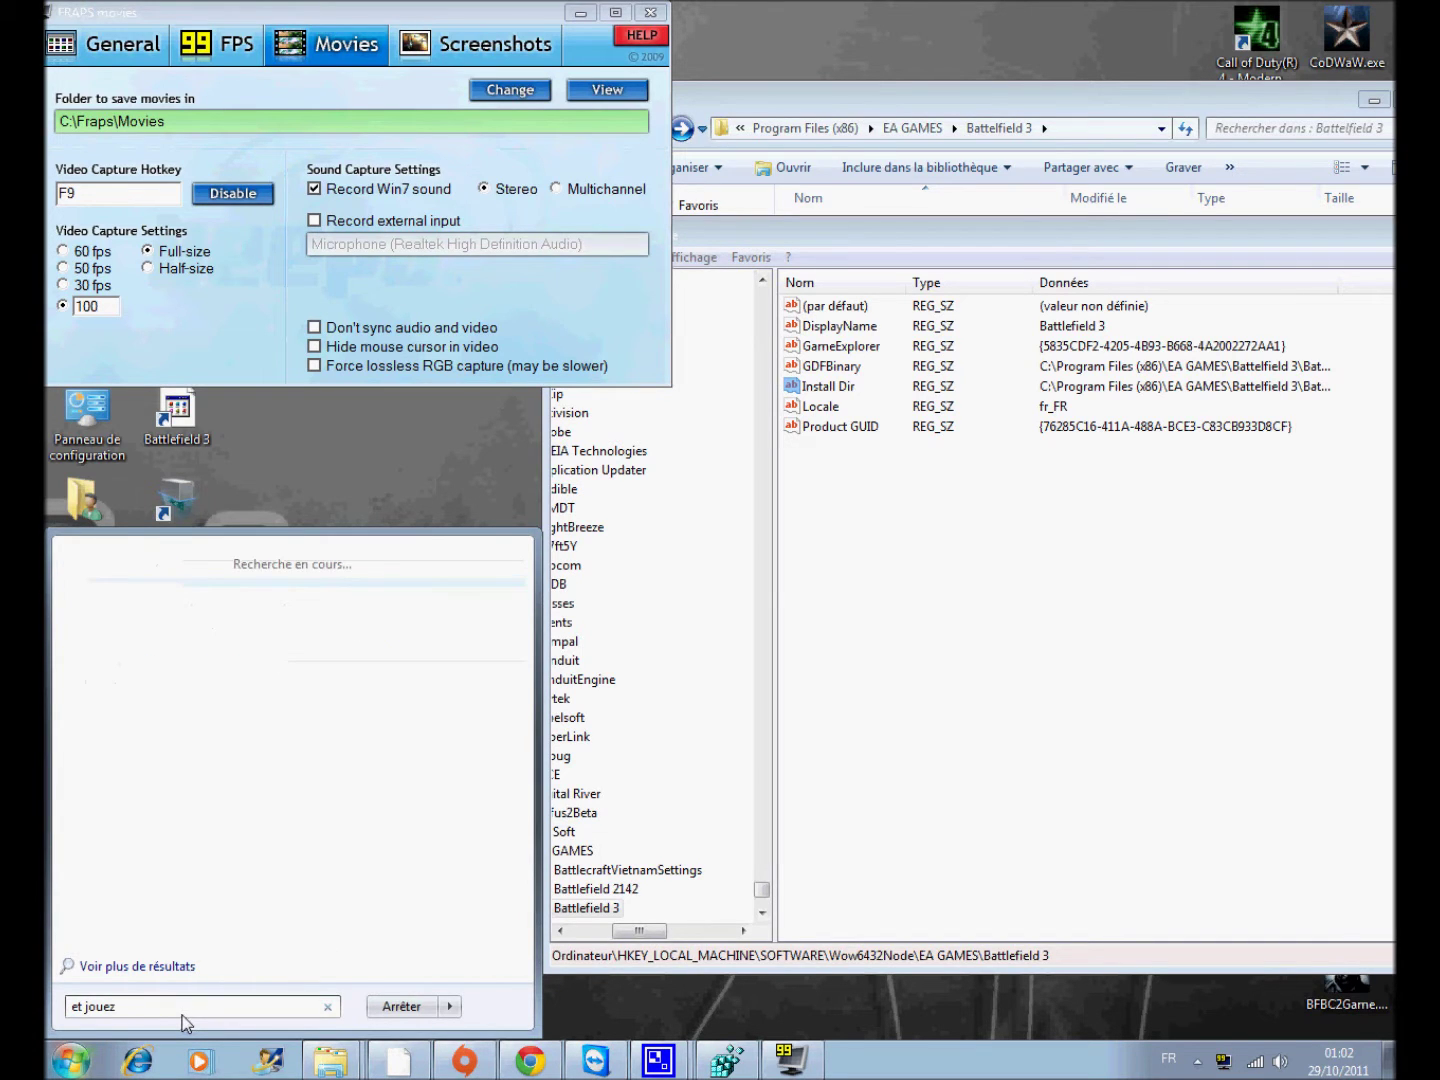
key("Return")
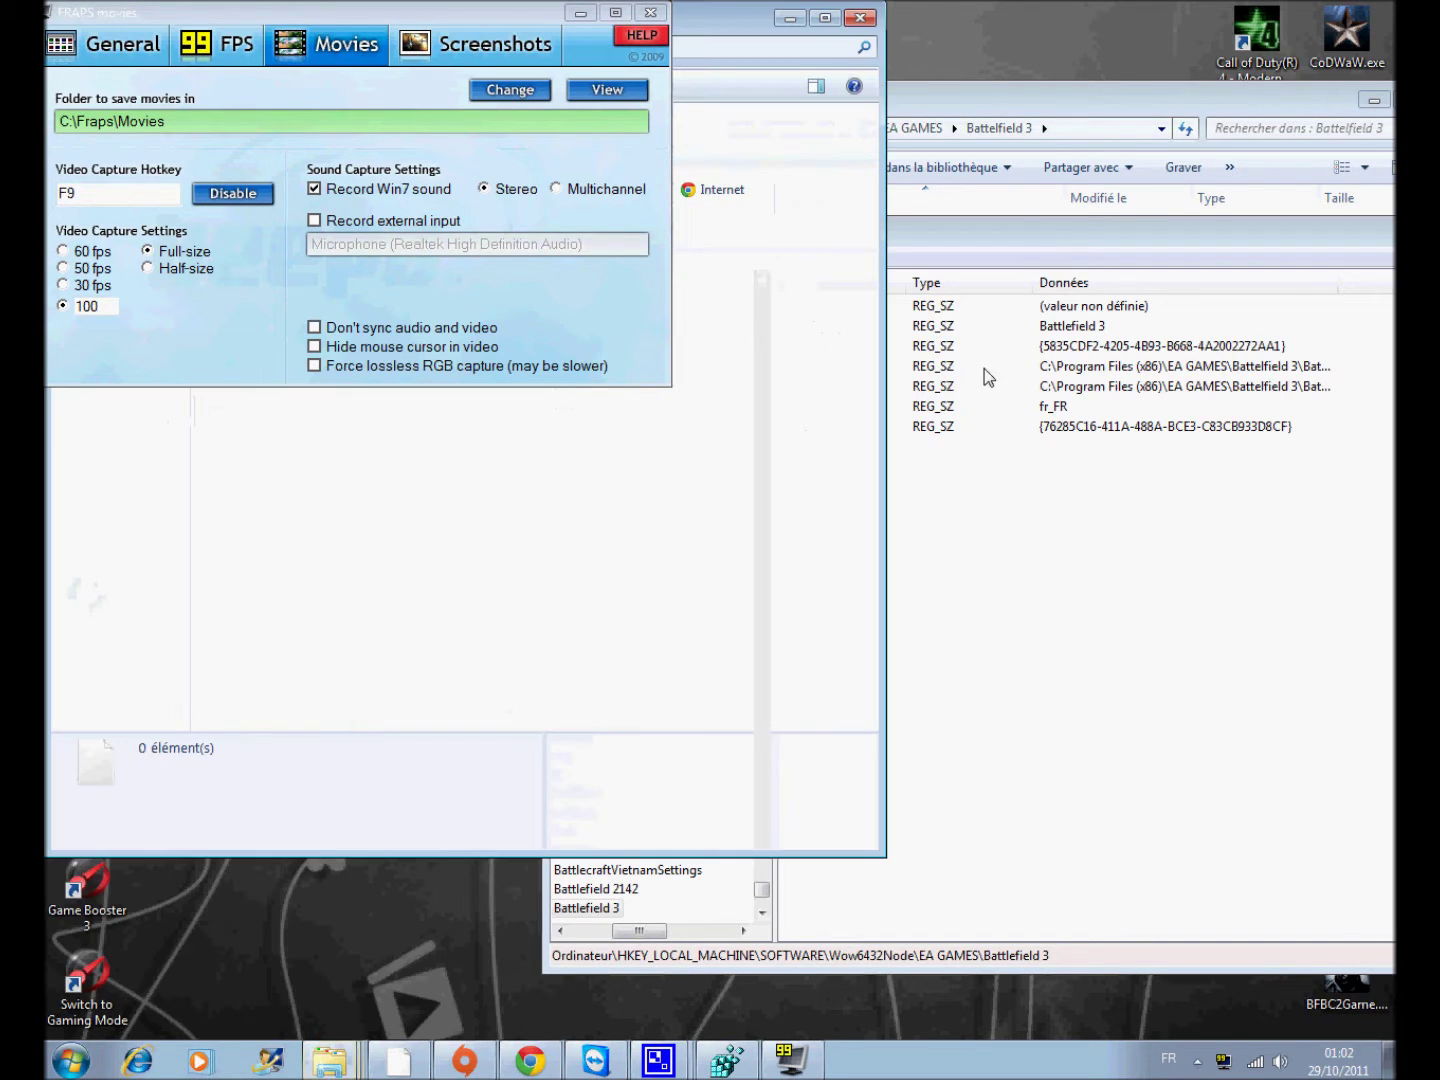
left_click(857, 15)
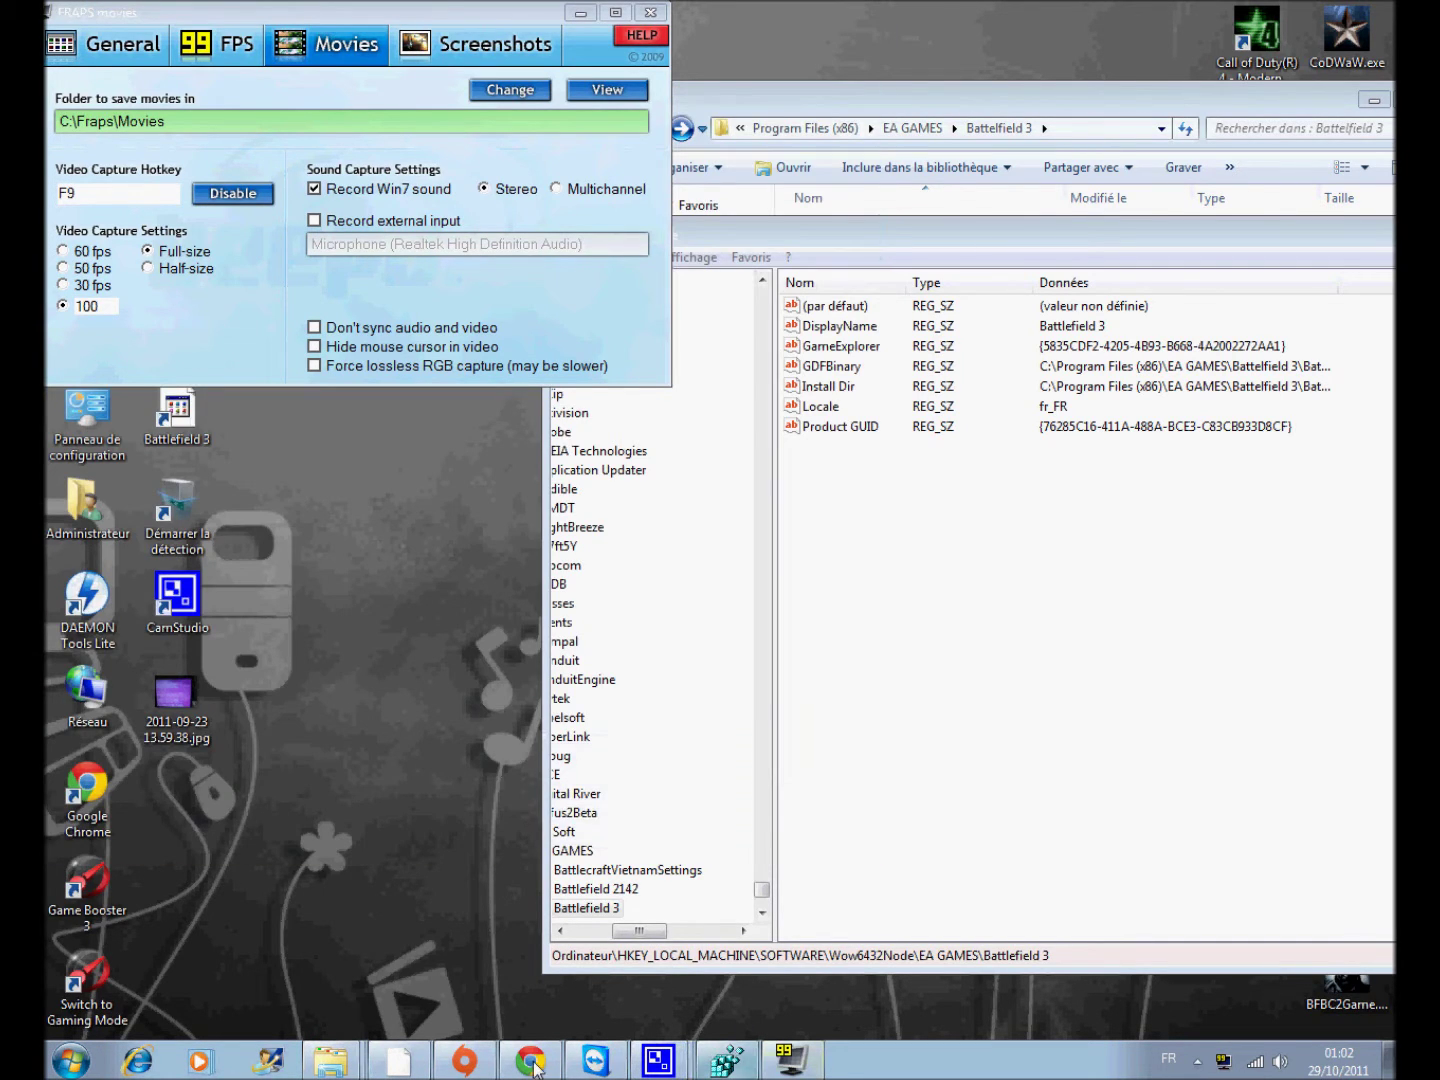
Switch to Origin and launch Battlefield 3 from the Mes jeux library.
left_click(466, 1063)
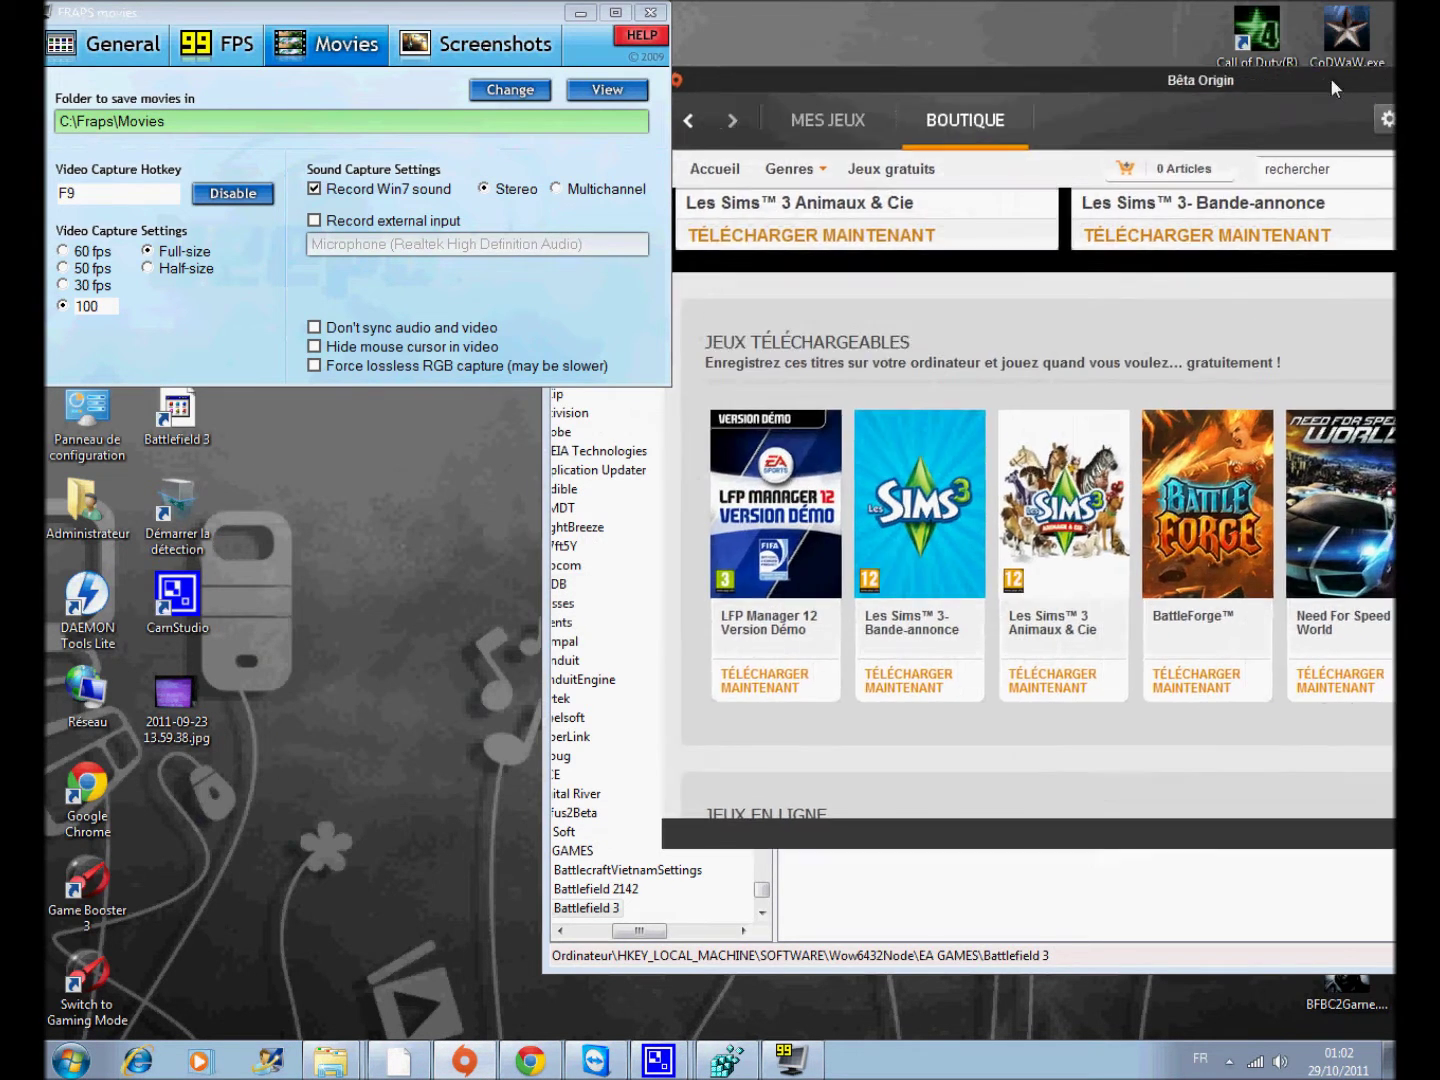
left_click(901, 162)
double_click(869, 548)
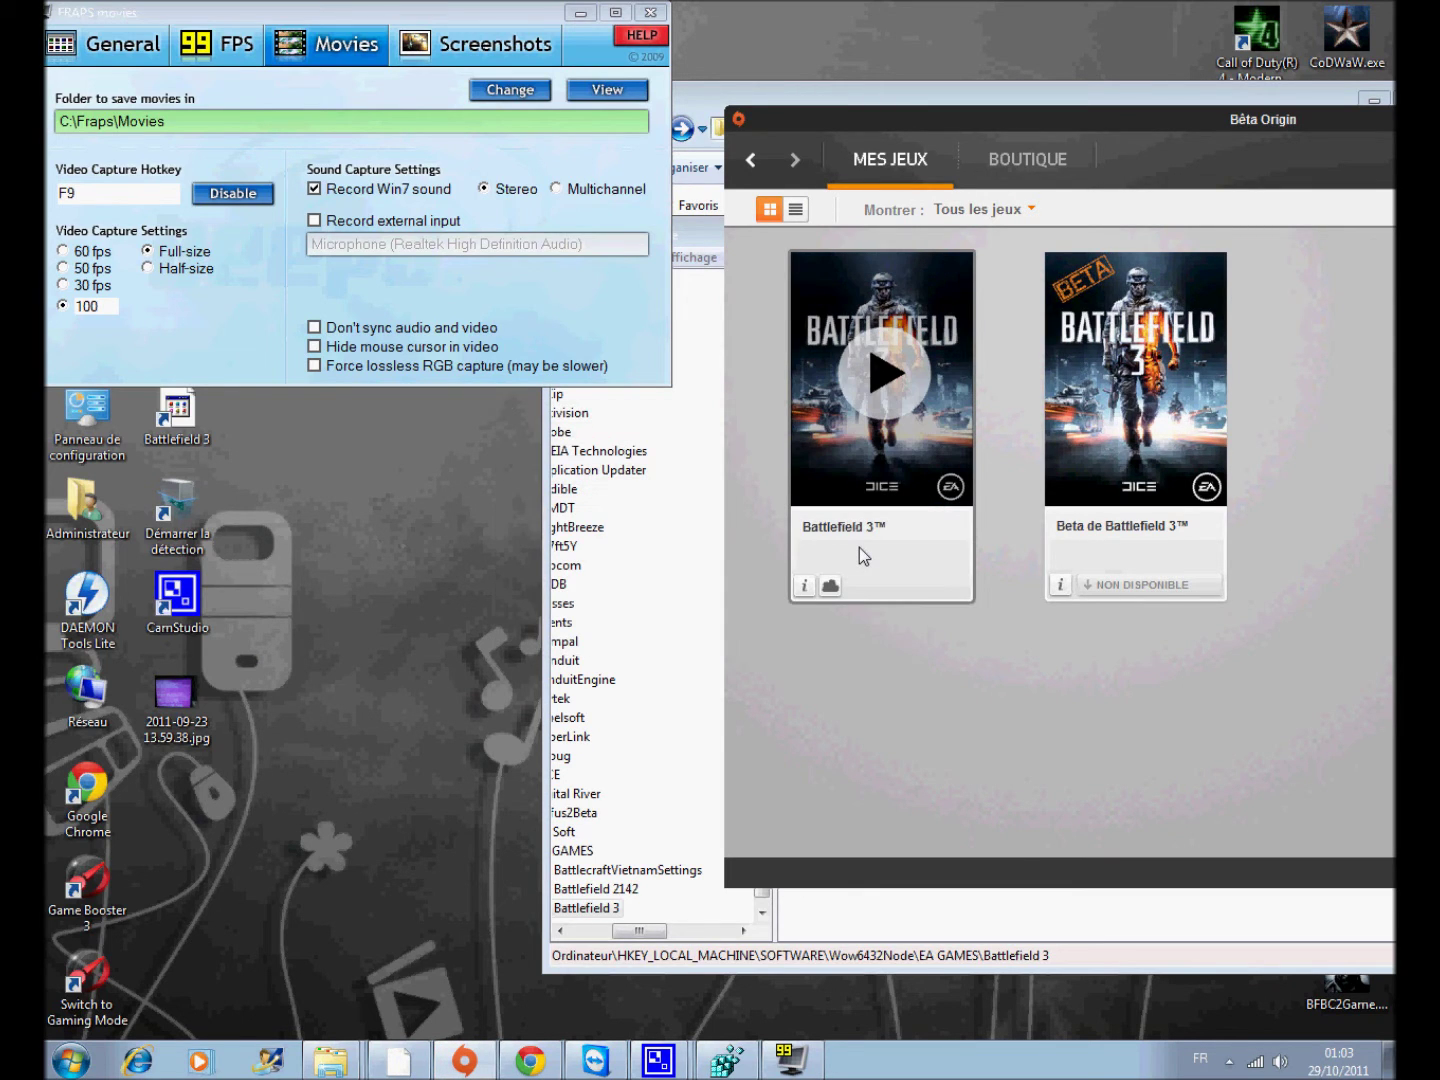
left_click(859, 548)
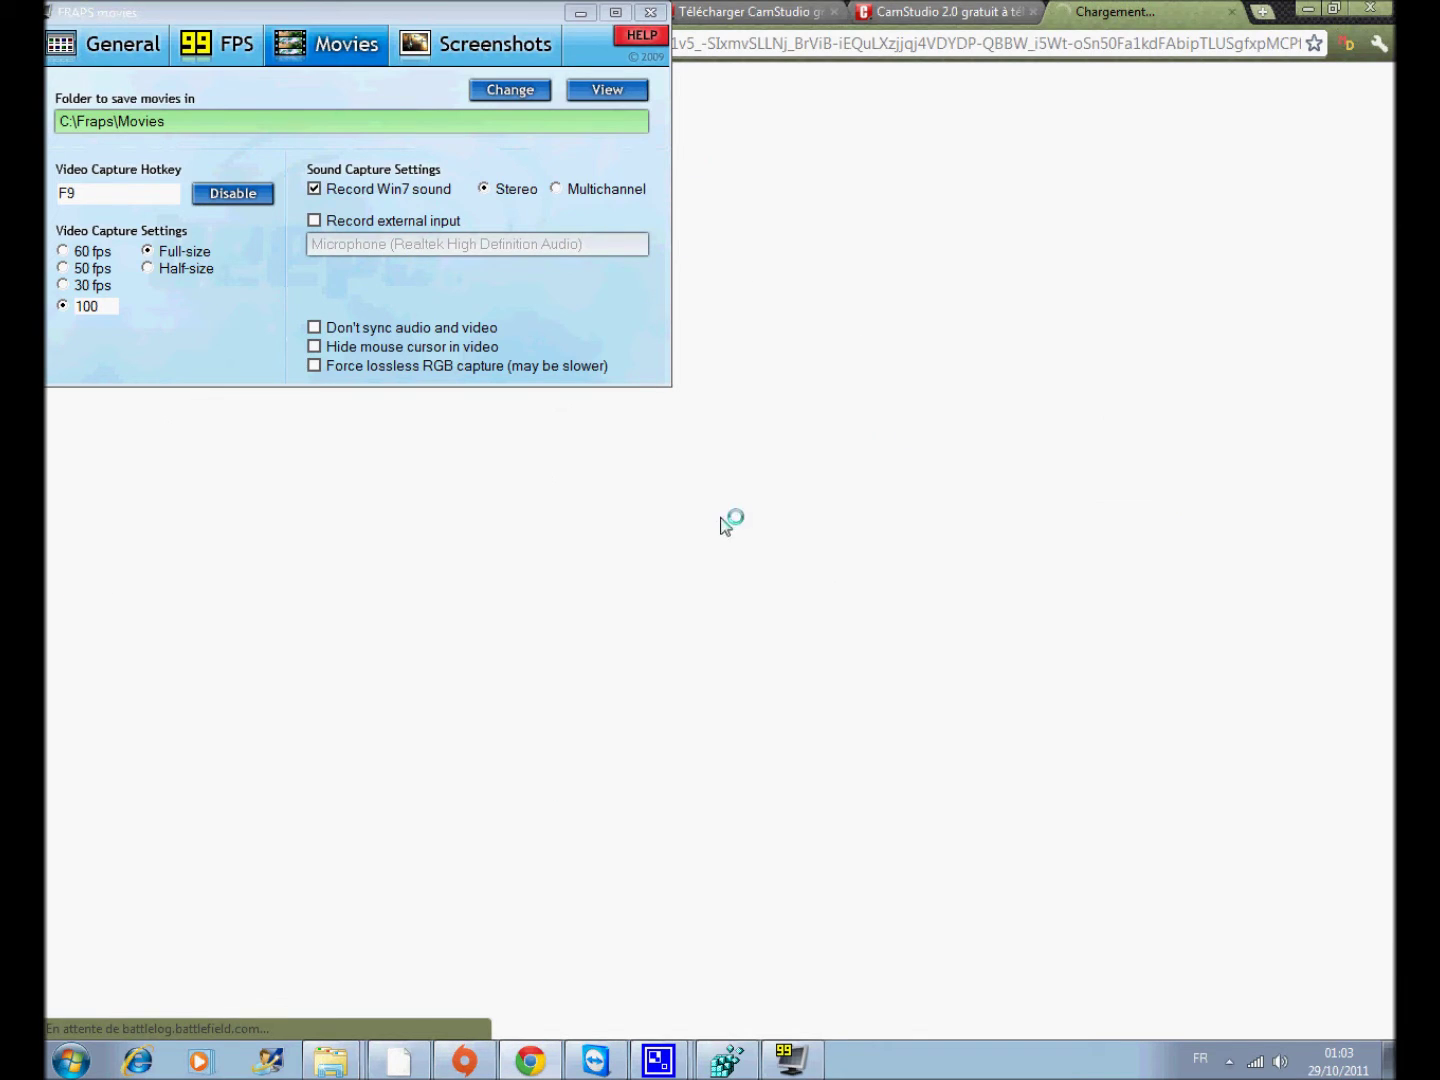
Move the Fraps window off the browser's tab strip and close every browser tab except Battlelog / Battlefield 3.
left_click(515, 40)
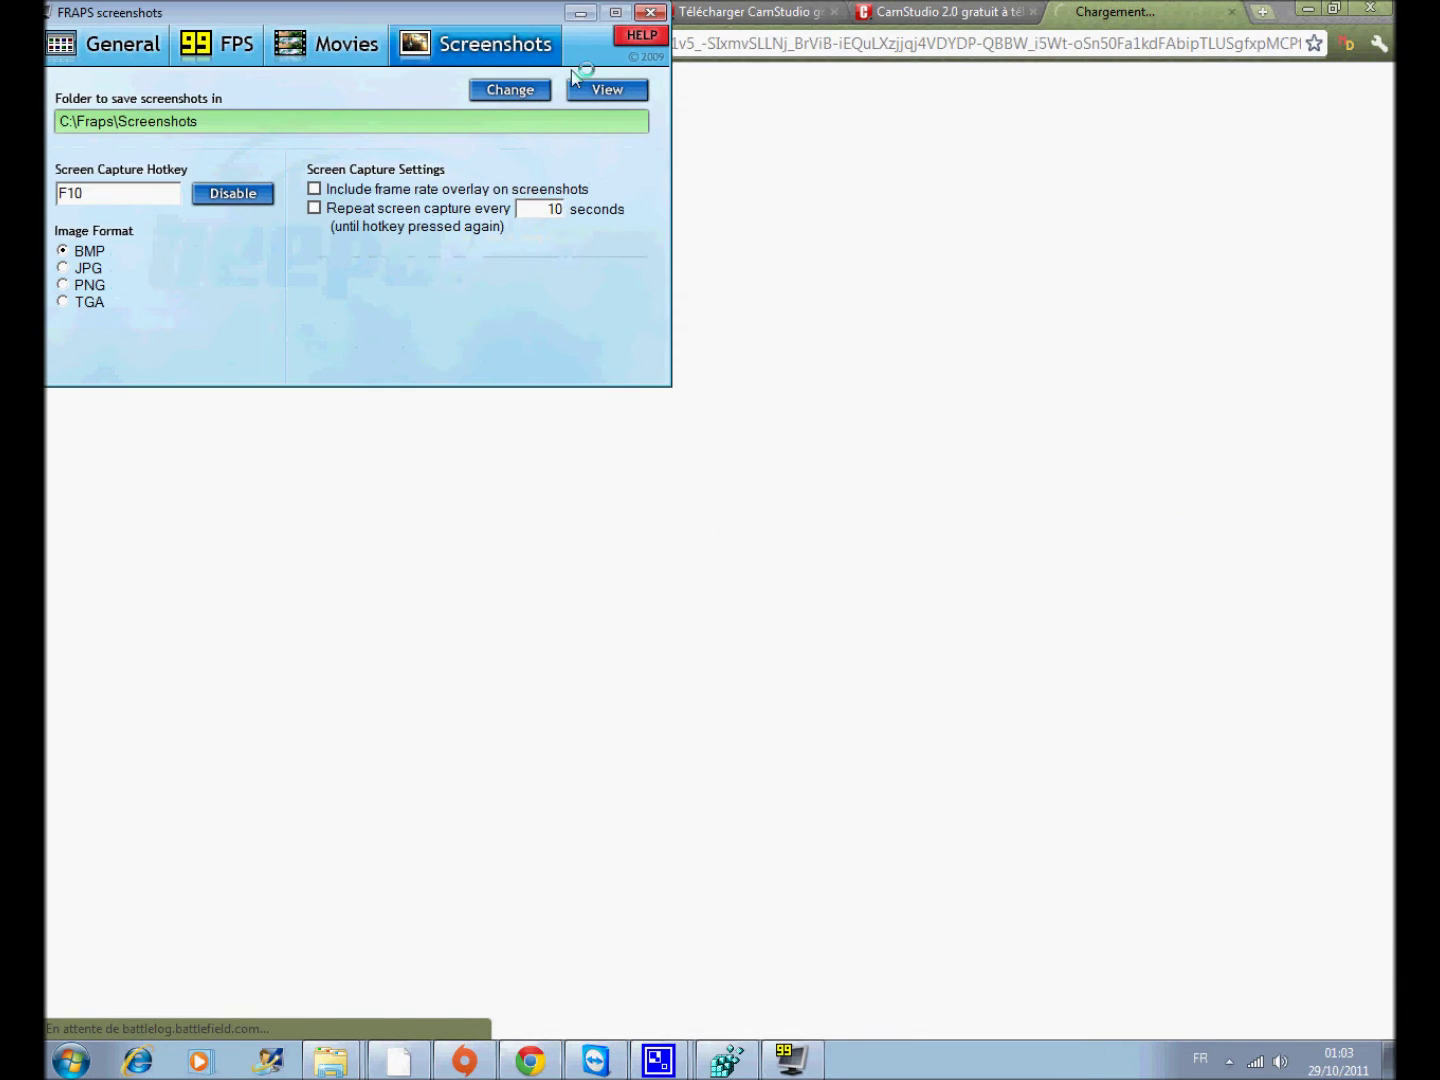
left_click_drag(446, 30, 915, 392)
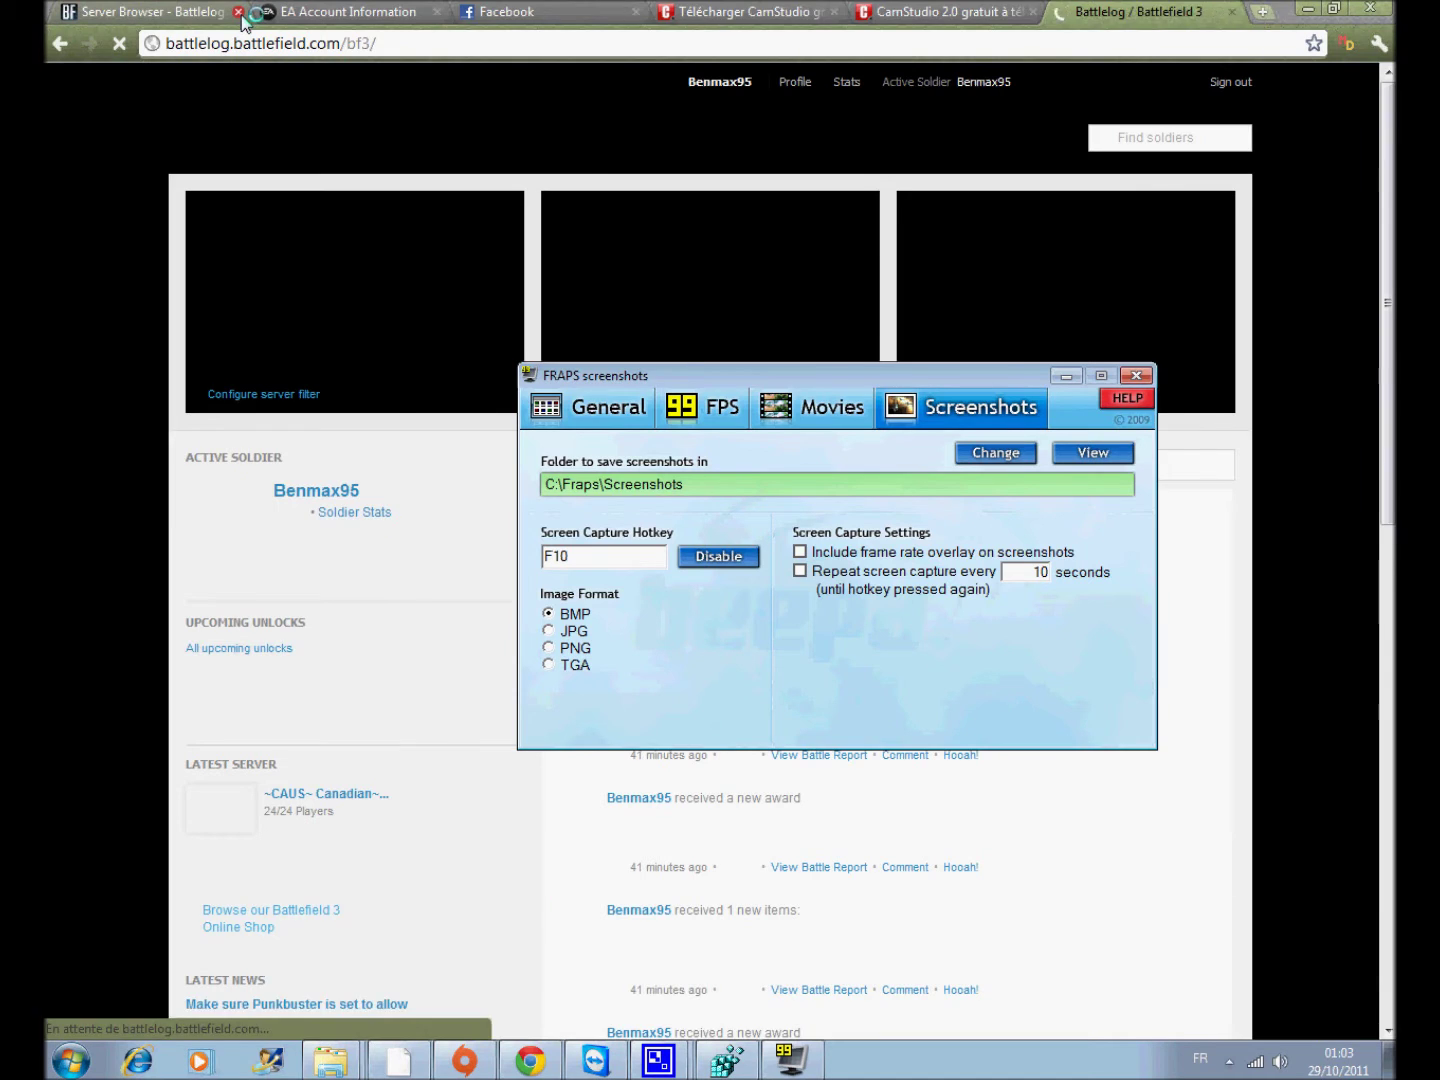
left_click(242, 17)
left_click(241, 17)
left_click(242, 17)
left_click(237, 13)
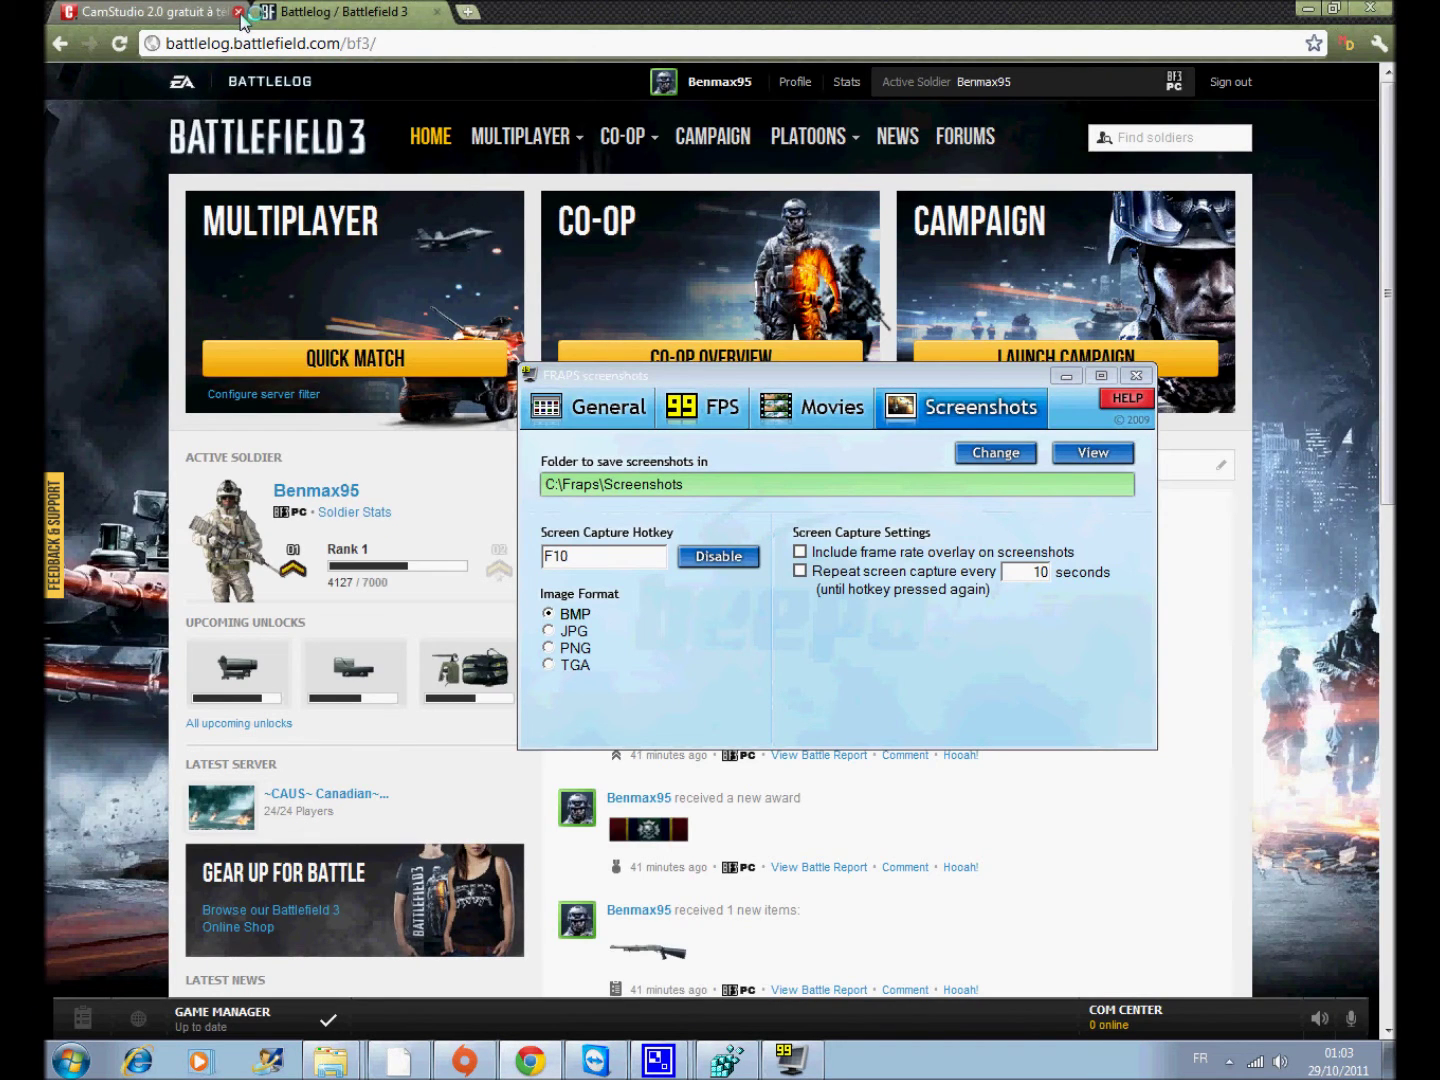
left_click(242, 17)
Move the Fraps window clear of the multiplayer Quick Match option, start a quick match and join the reserved server.
left_click_drag(1092, 377, 1327, 44)
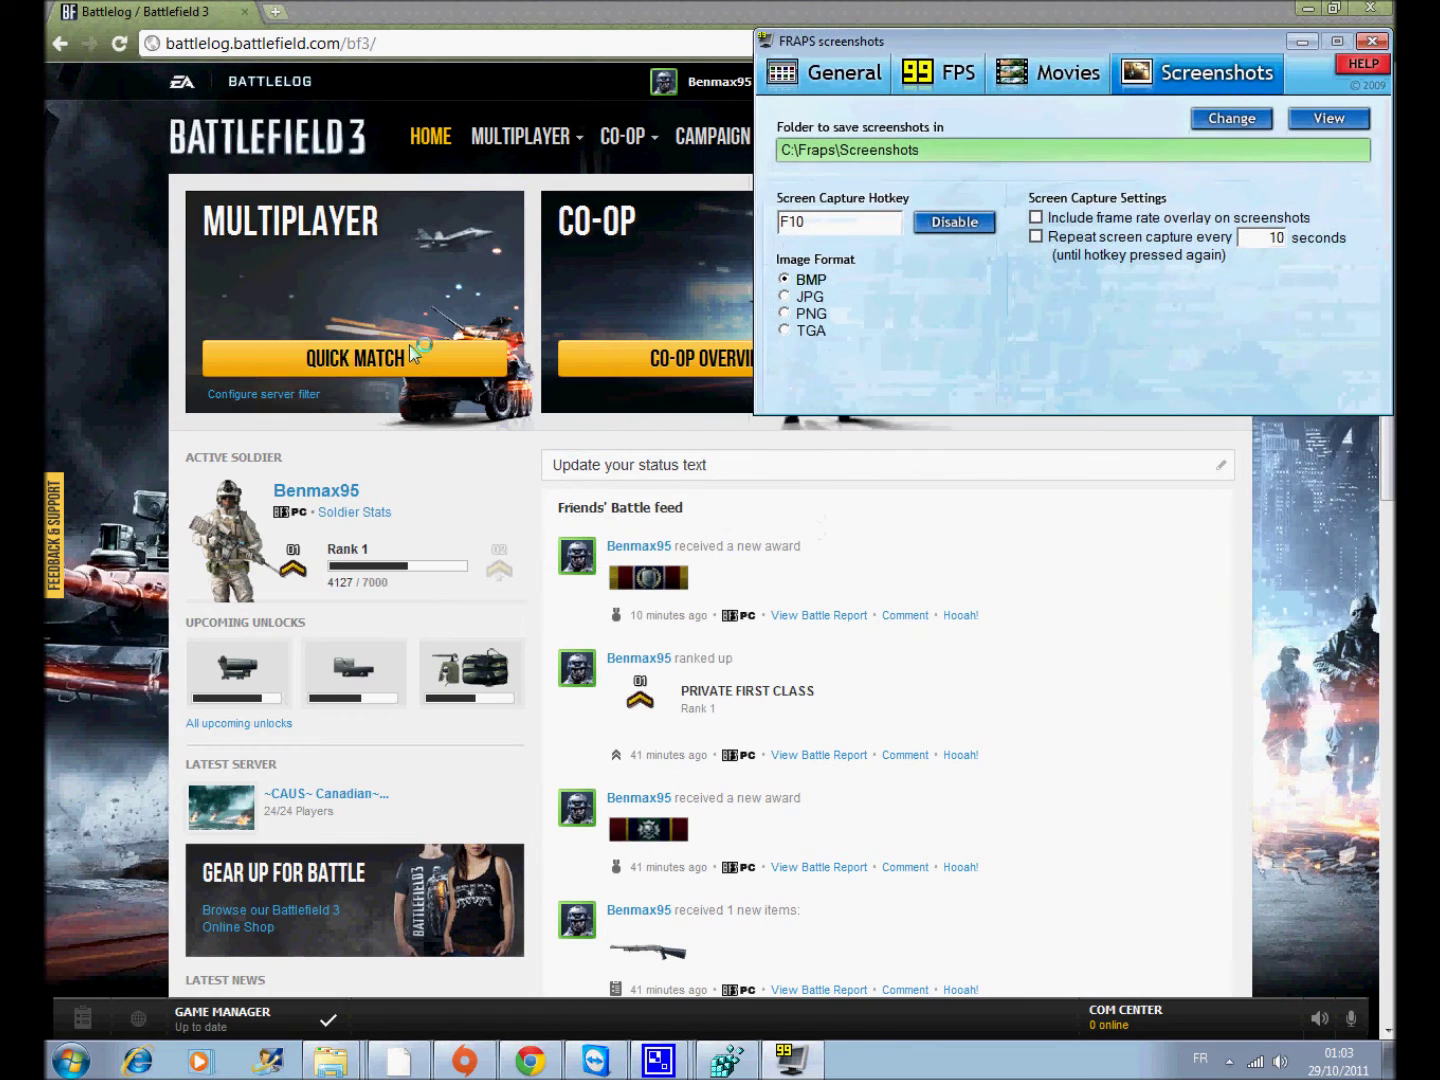
left_click(362, 365)
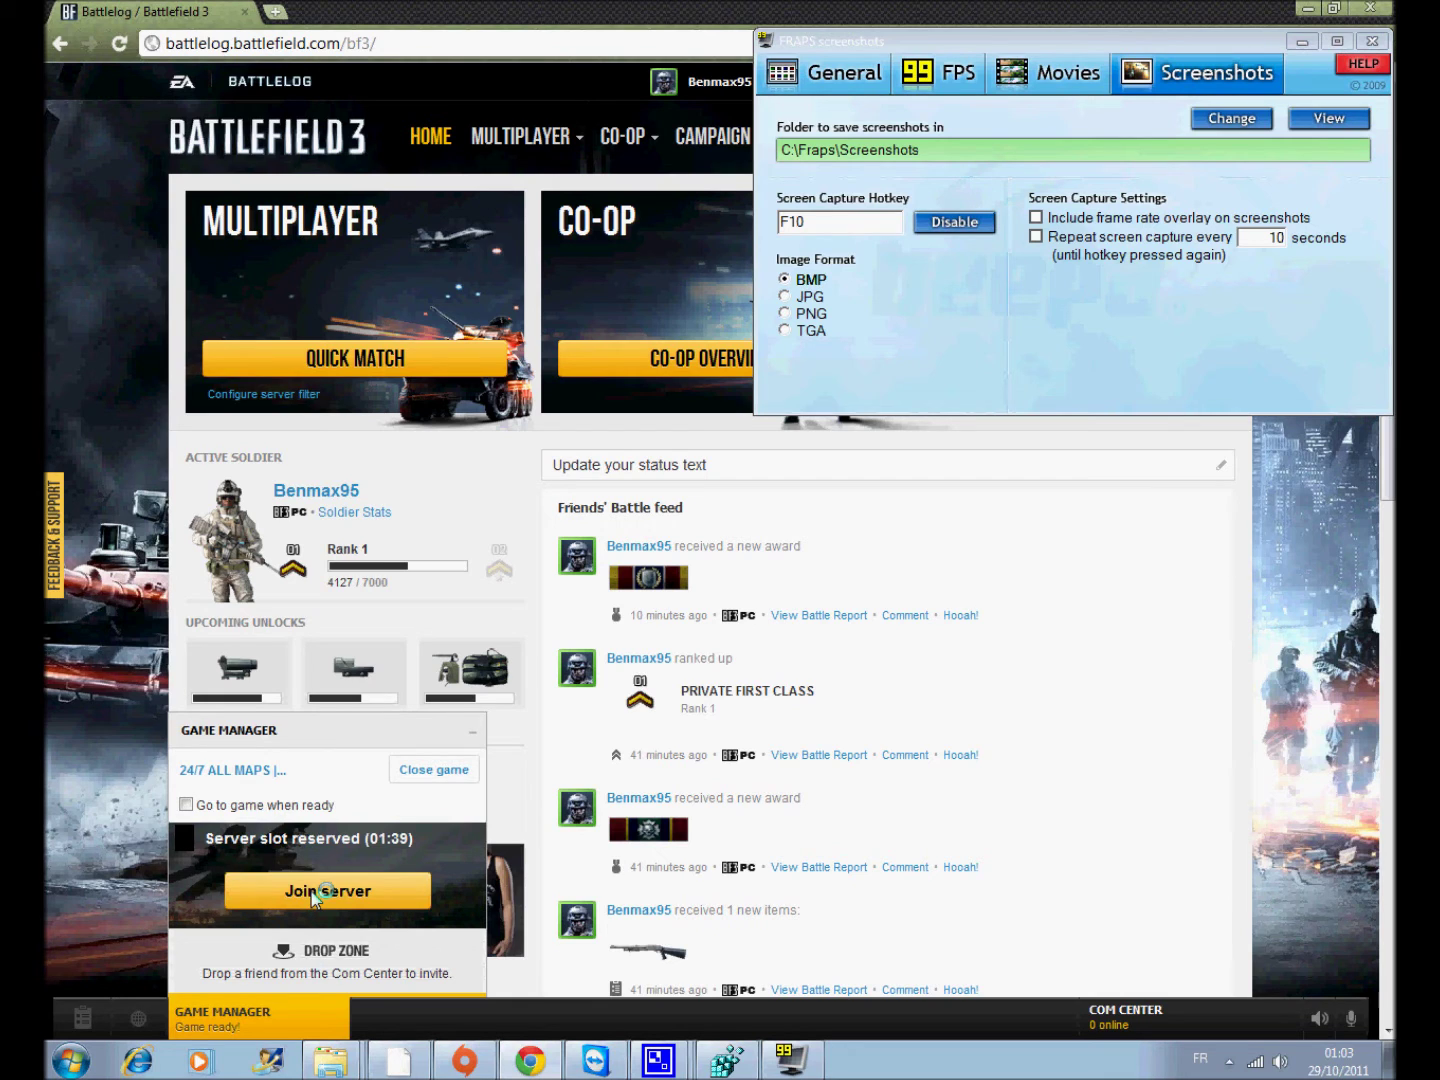
left_click(313, 893)
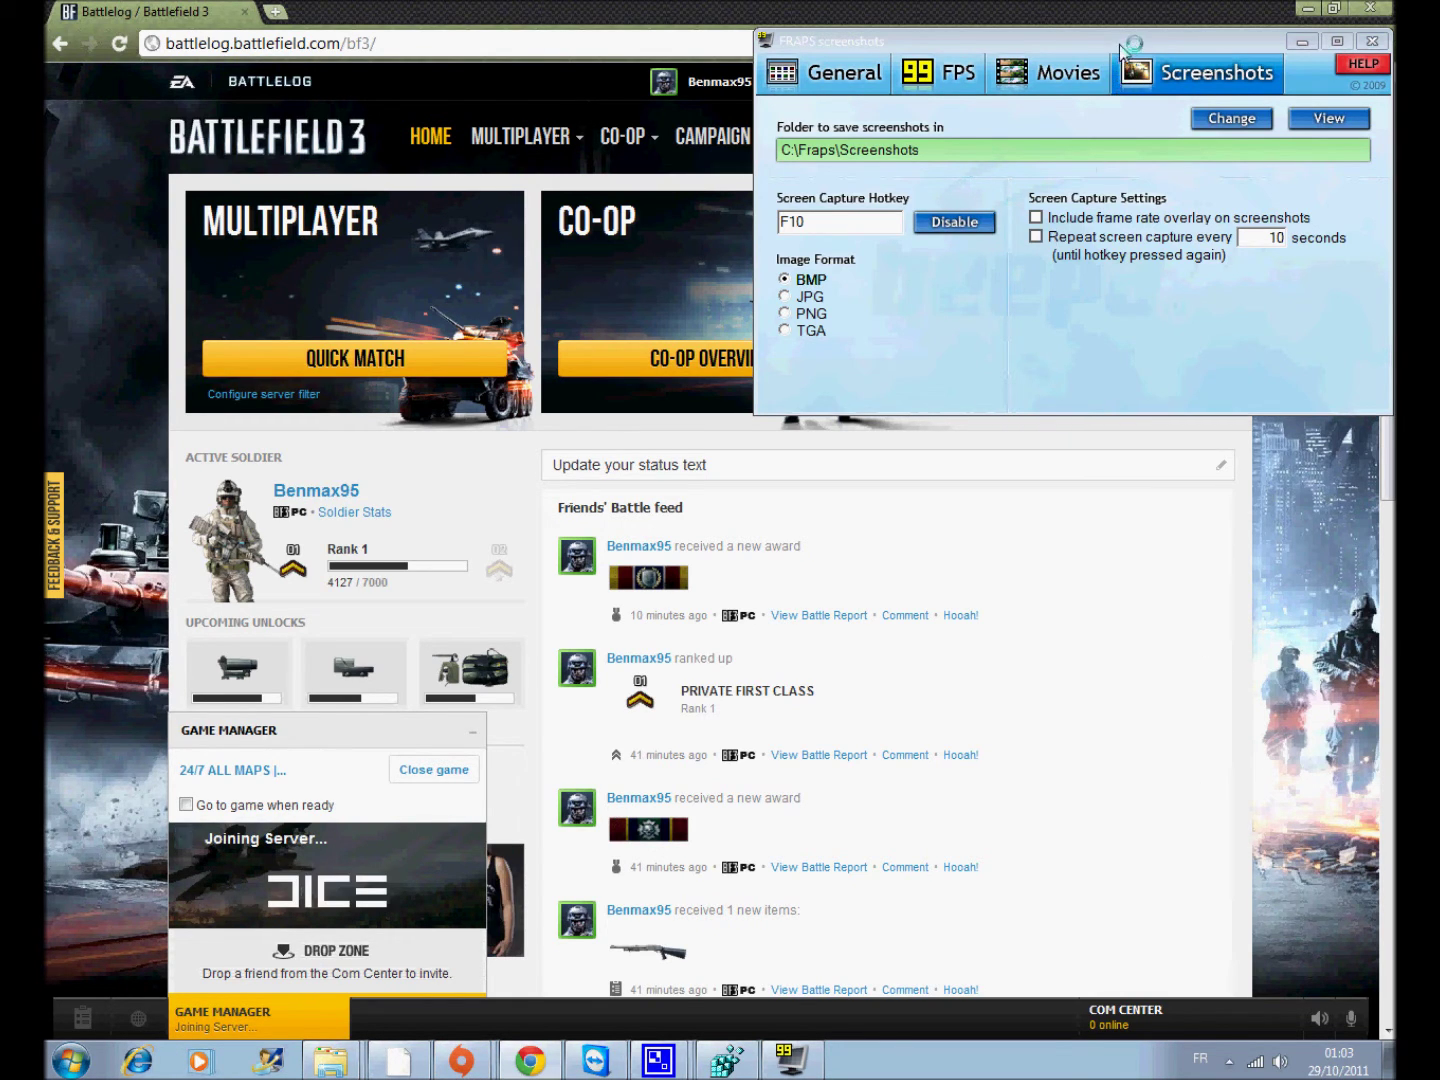
left_click_drag(1124, 48, 627, 175)
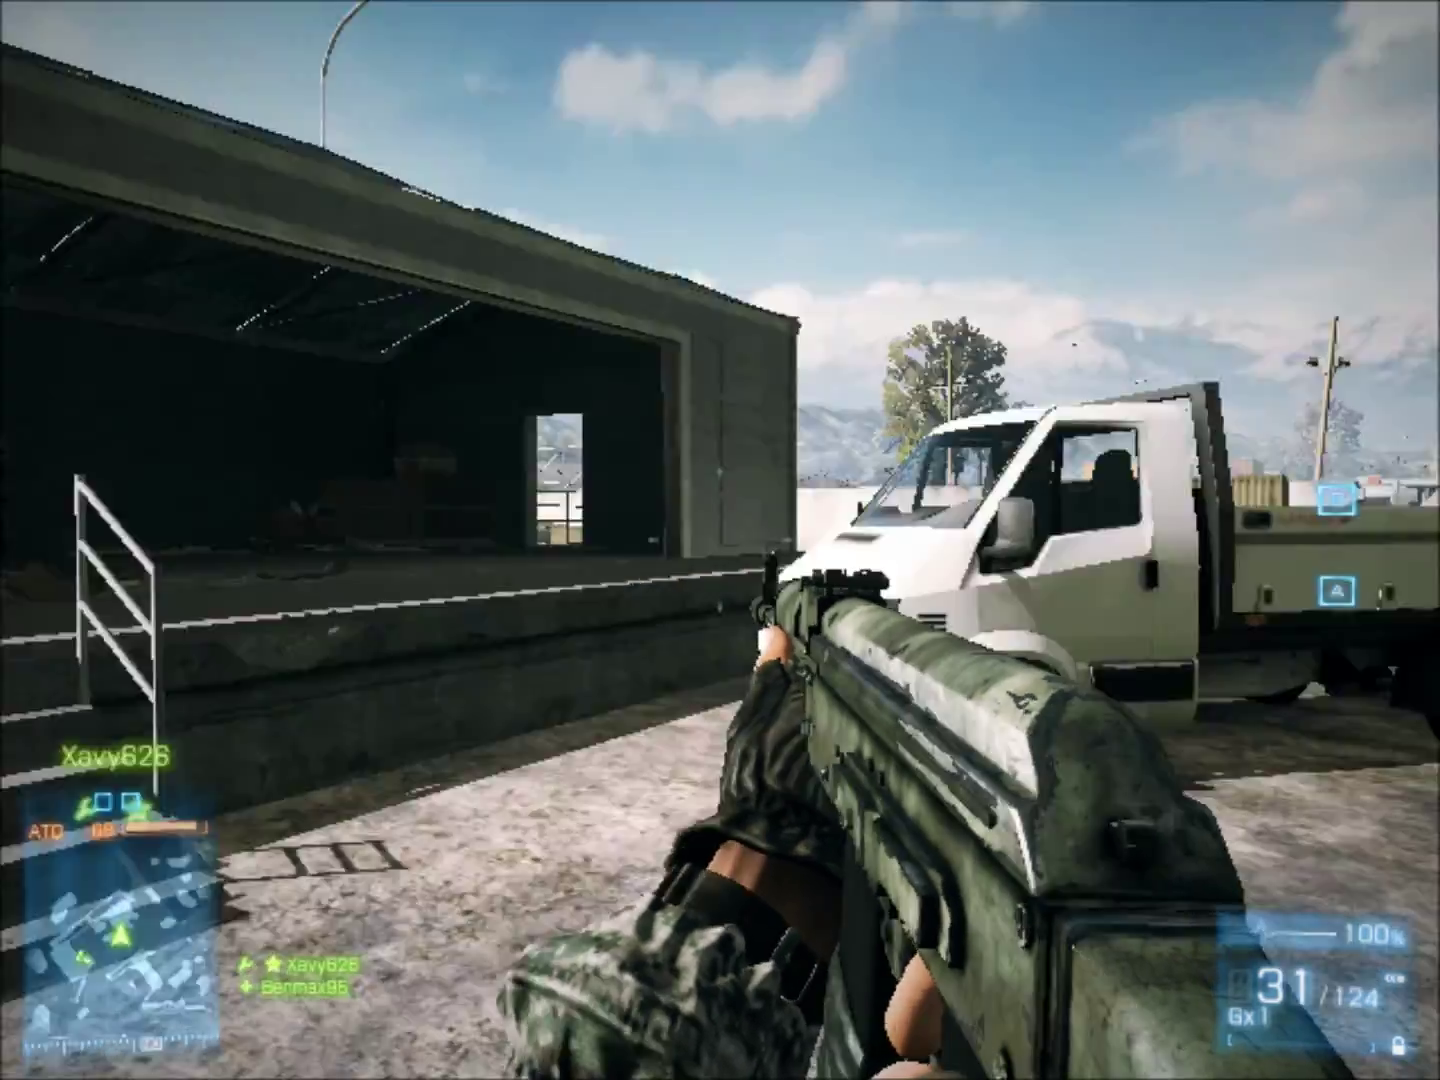
key("w")
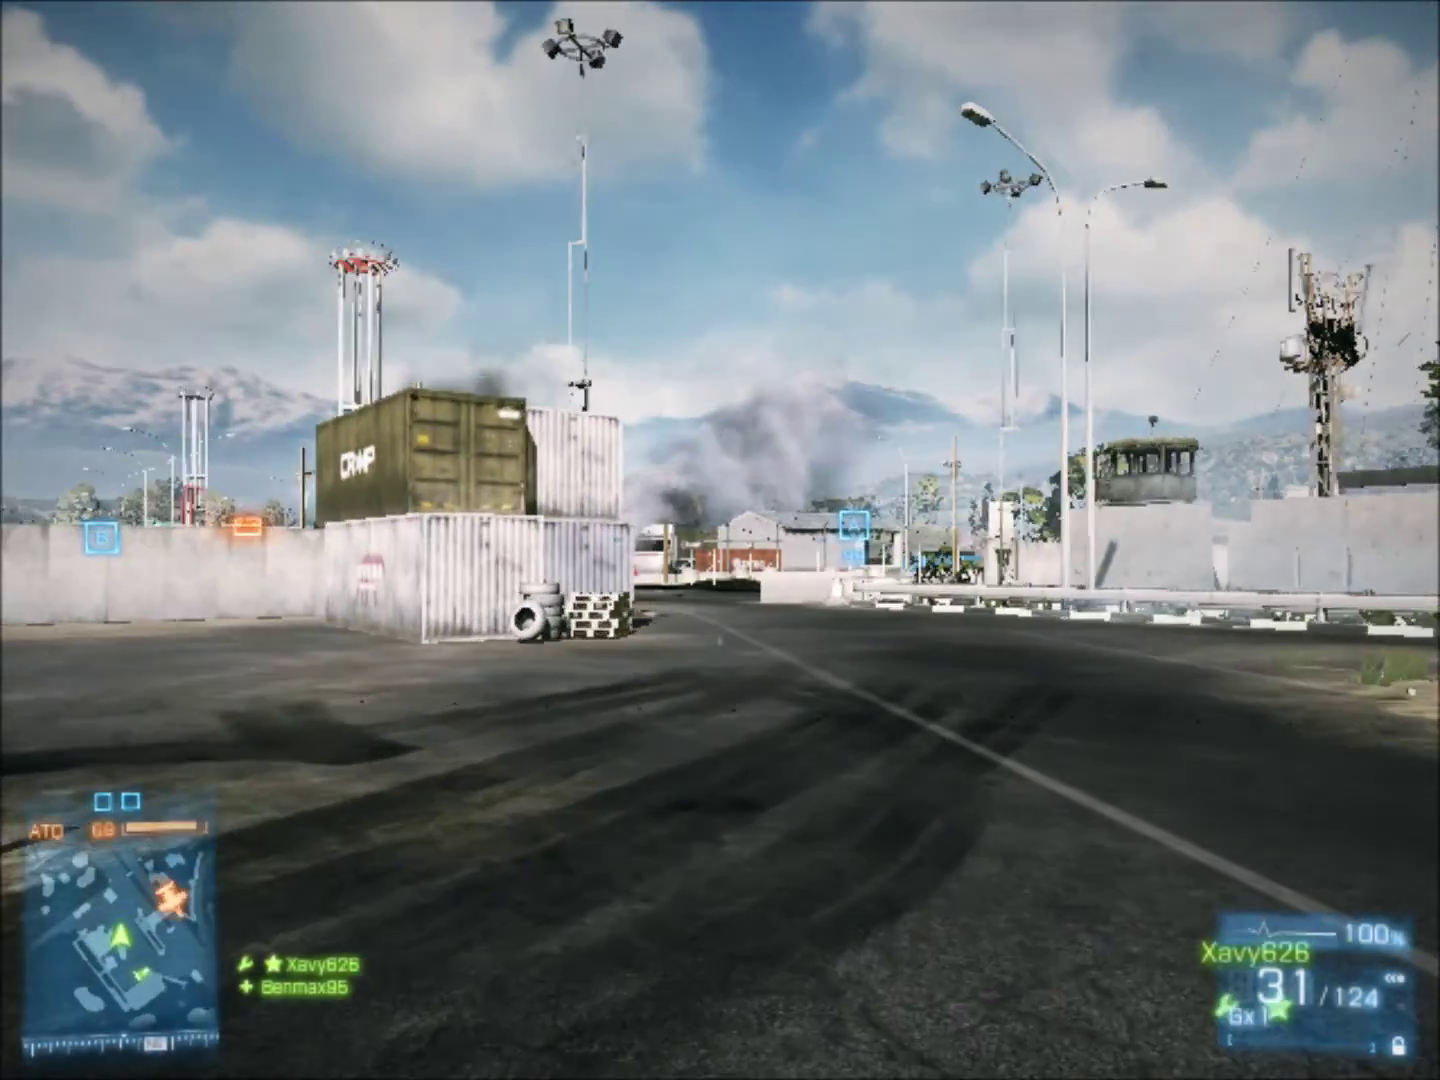